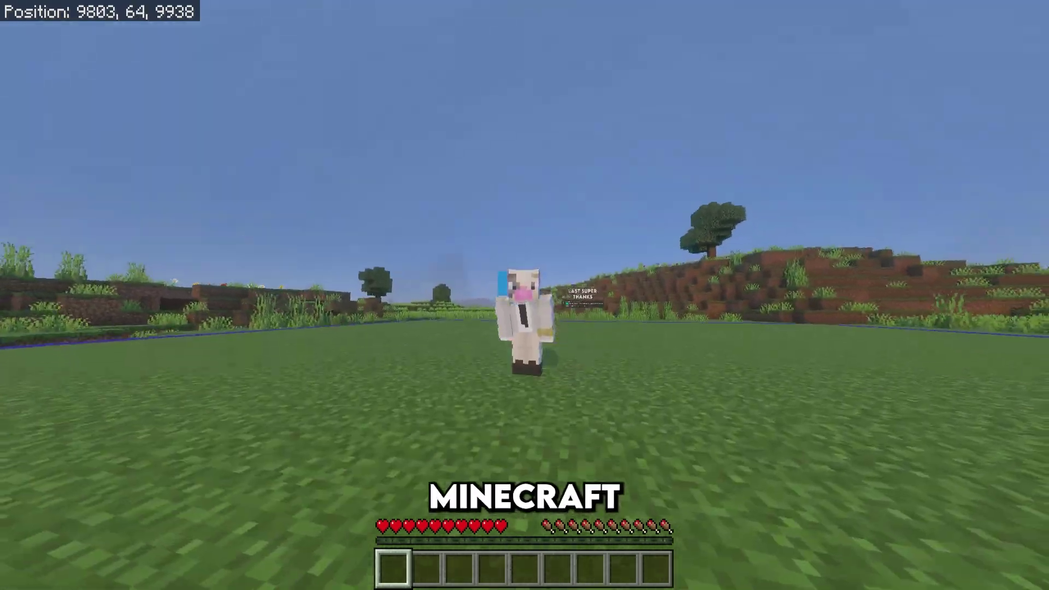
Step: Walk up to the floating subscribe and Last Super Thanks billboards in the Minecraft world and examine them in first and third person
{"action": "key", "text": "w"}
{"action": "key", "text": "space"}
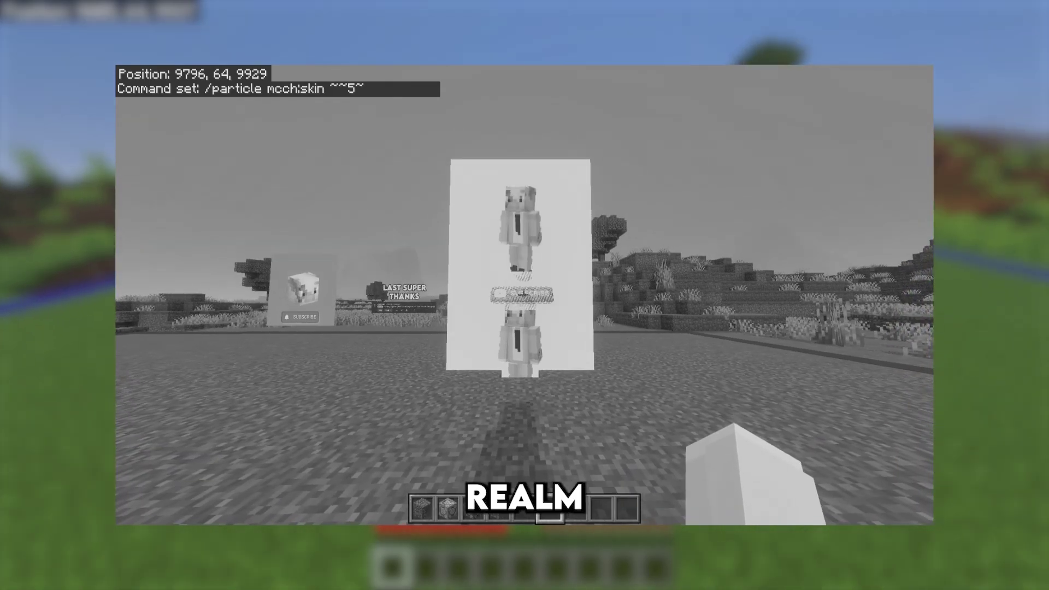
{"action": "key", "text": "w"}
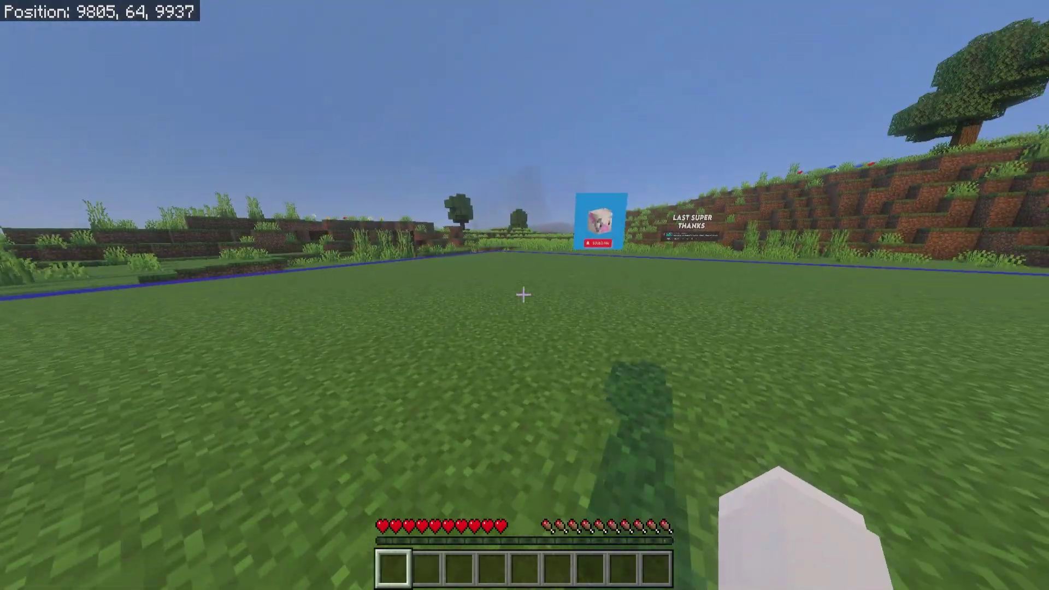
{"action": "key", "text": "w"}
{"action": "key", "text": "w"}
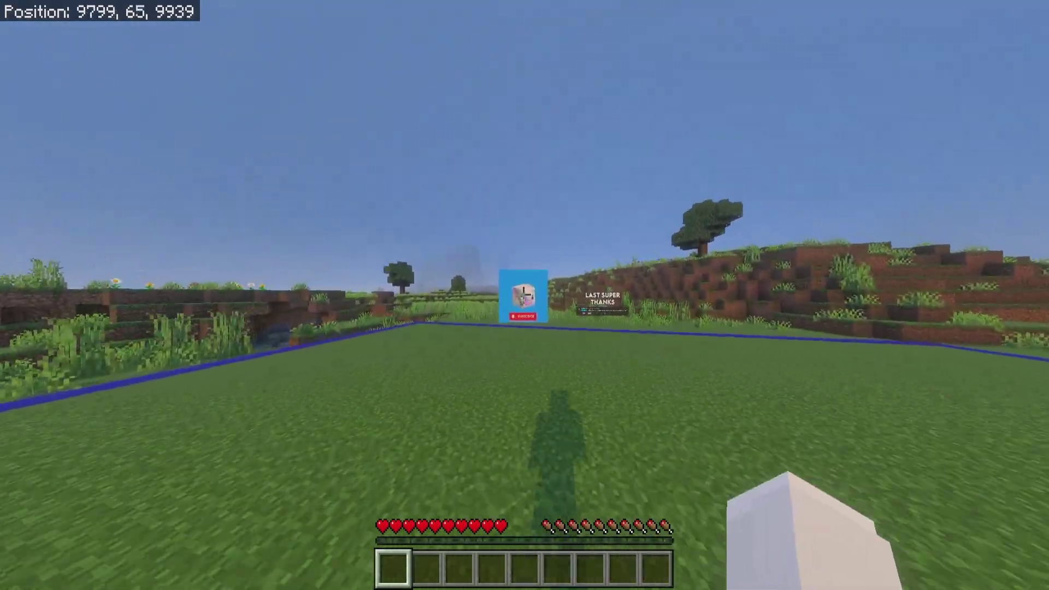
{"action": "left_click", "coordinate": [524, 295]}
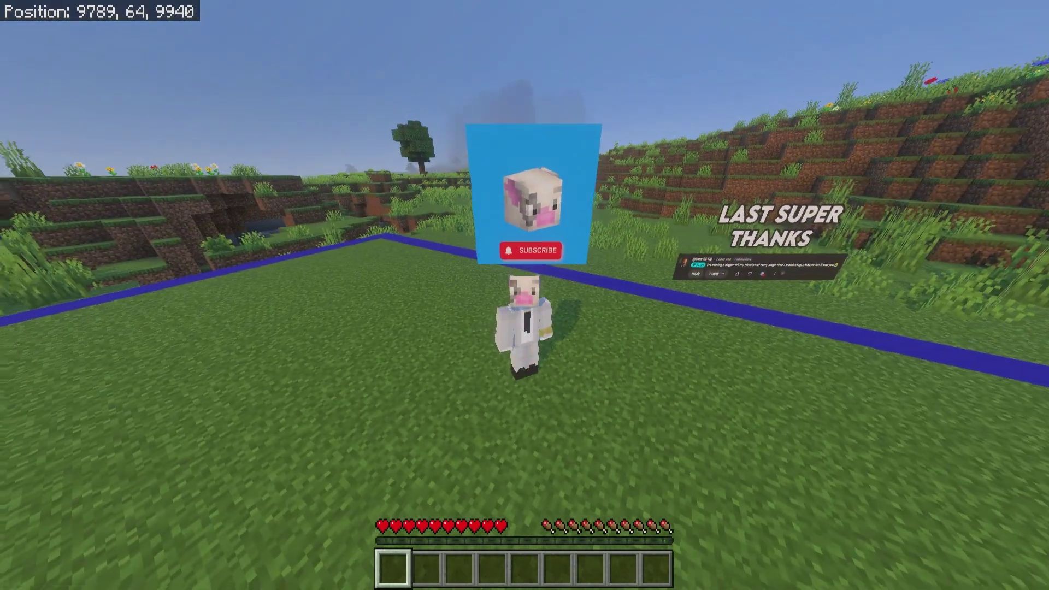
{"action": "key", "text": "F5"}
{"action": "key", "text": "w"}
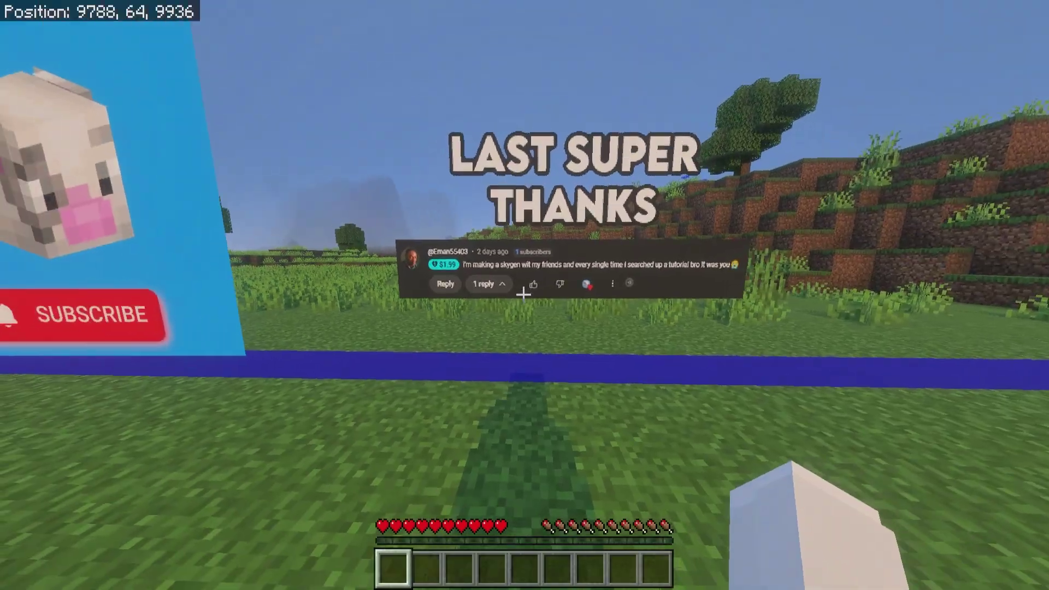
{"action": "key", "text": "w"}
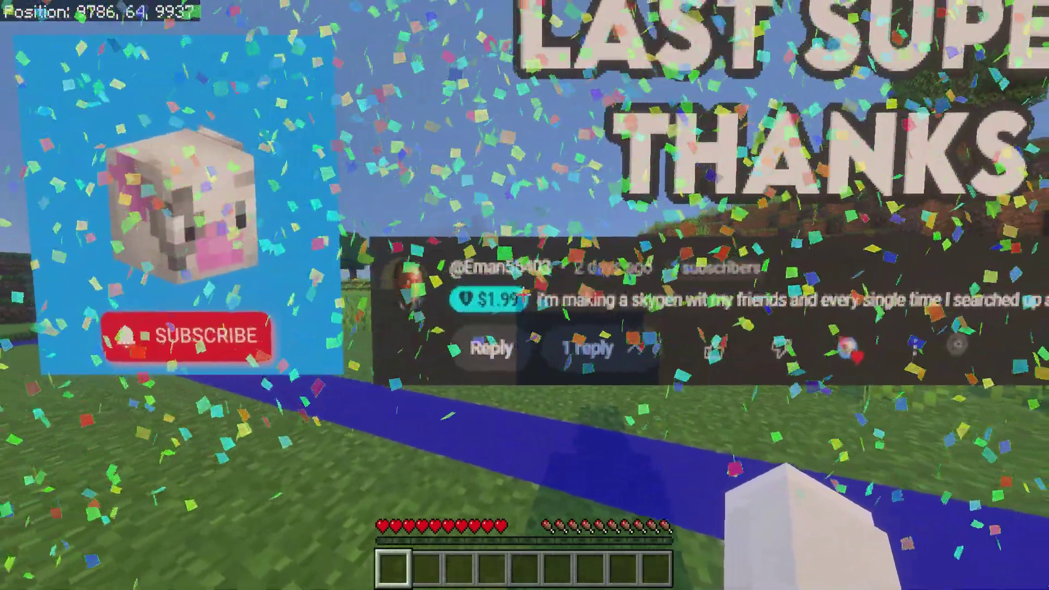
{"action": "key", "text": "s"}
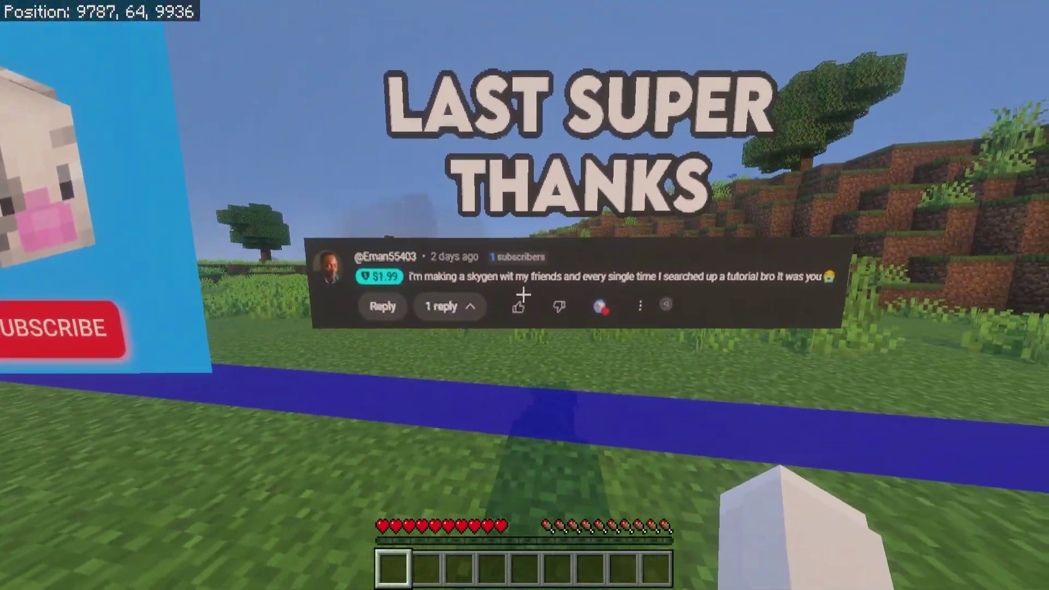
{"action": "key", "text": "d"}
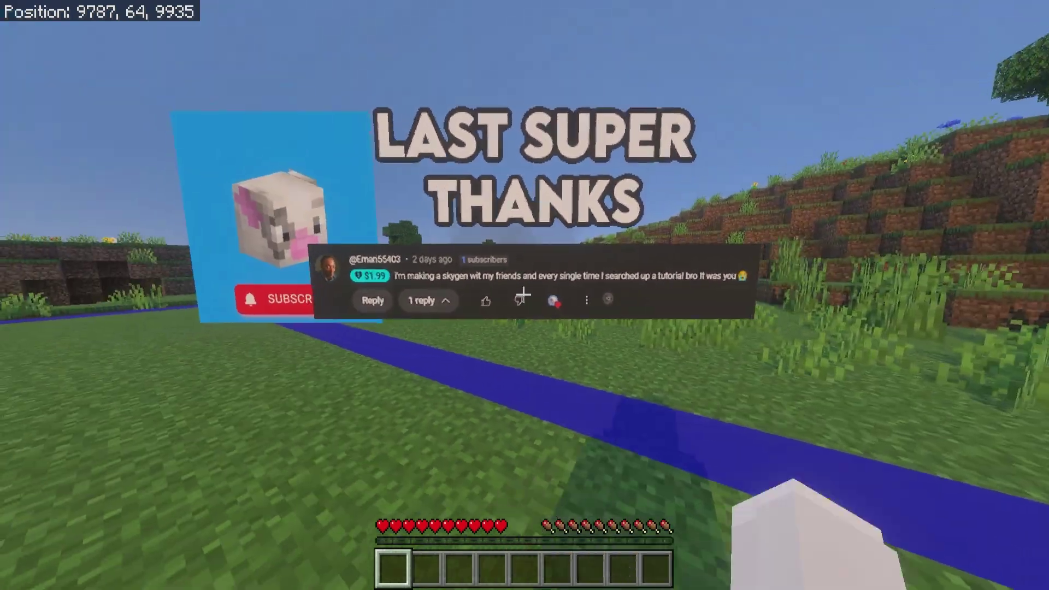
{"action": "key", "text": "w"}
{"action": "left_click", "coordinate": [523, 295]}
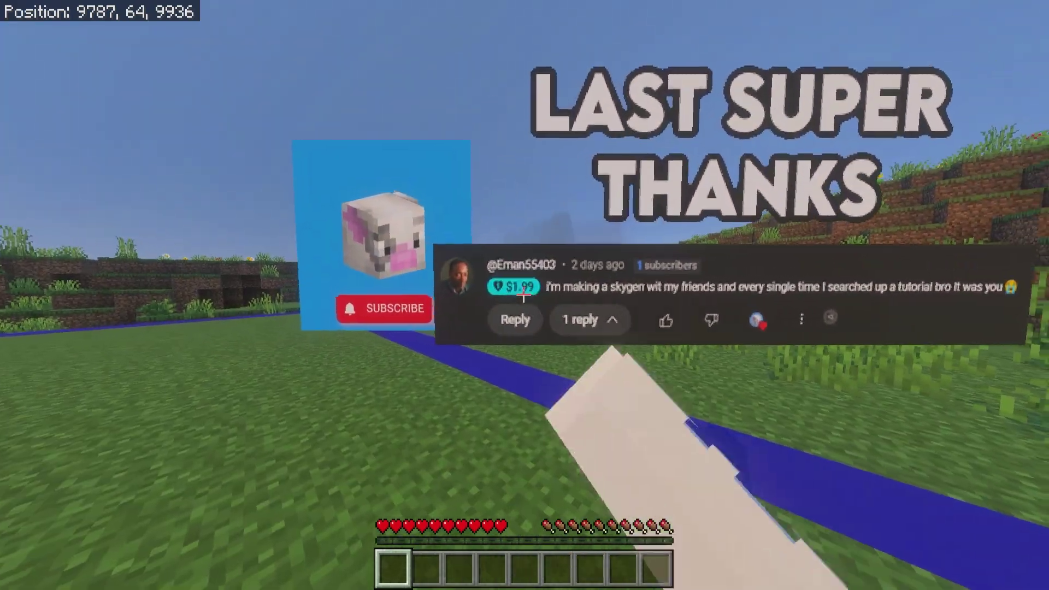
{"action": "key", "text": "s"}
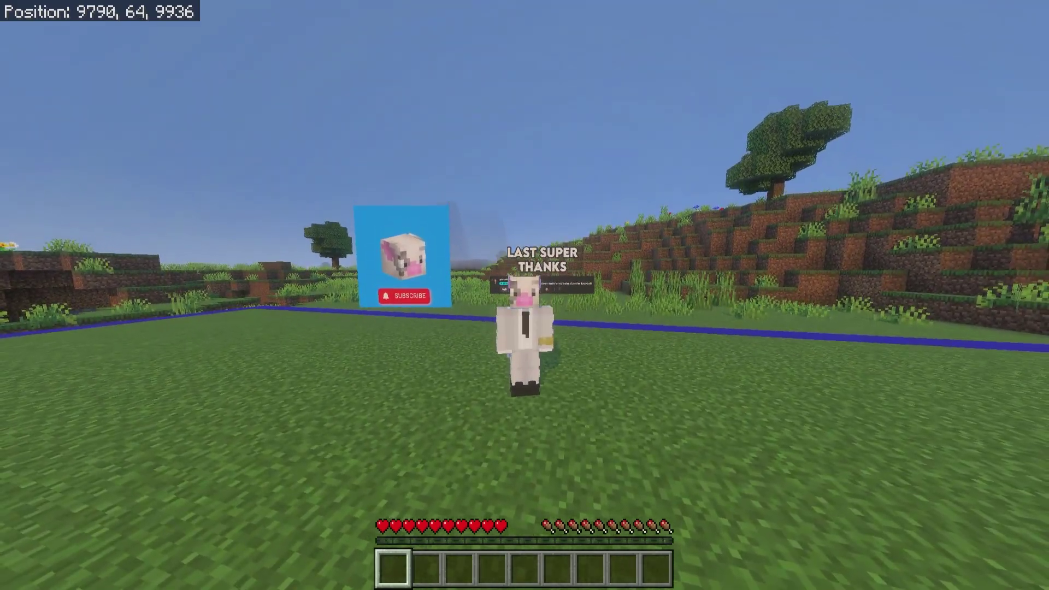
{"action": "key", "text": "F5"}
{"action": "key", "text": "w"}
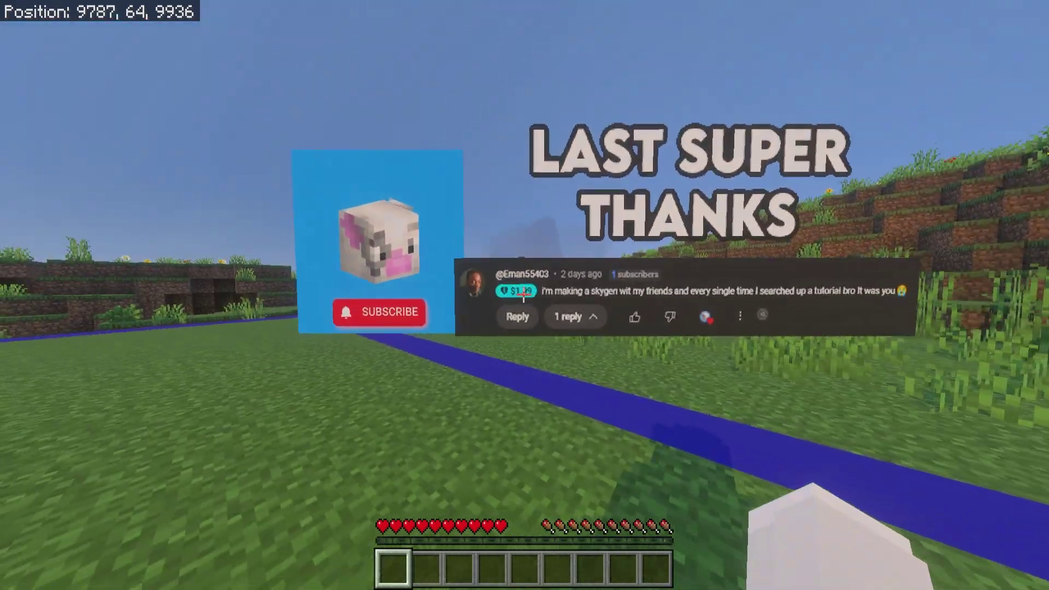
{"action": "key", "text": "s"}
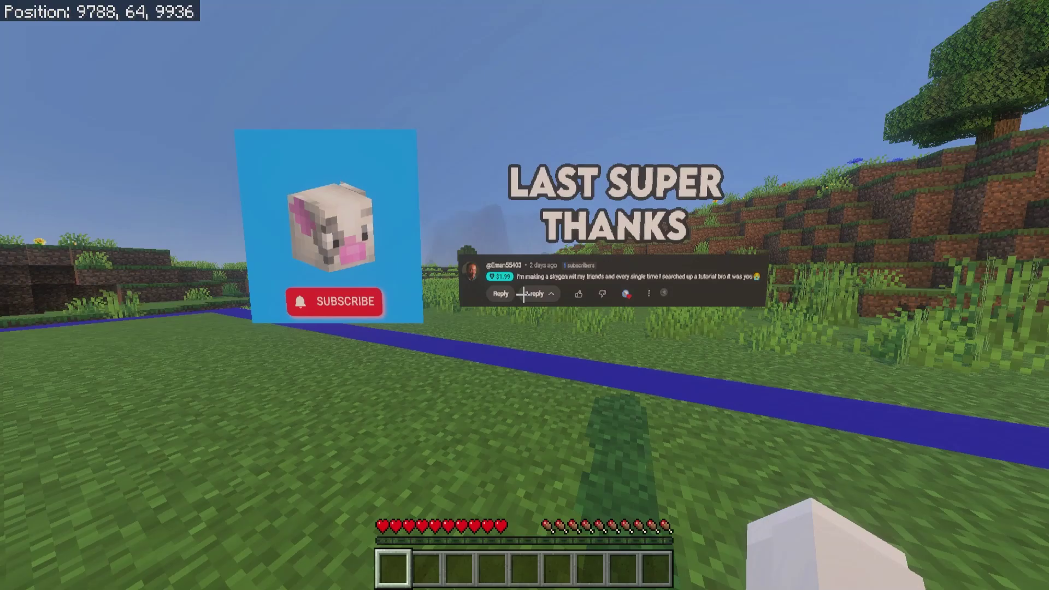
{"action": "key", "text": "w"}
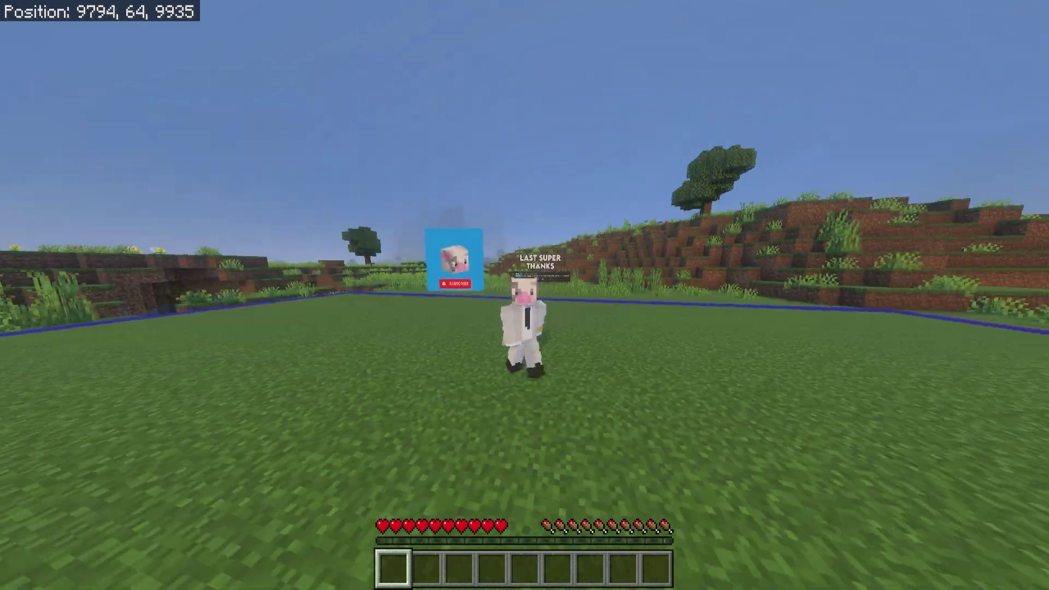
{"action": "key", "text": "w"}
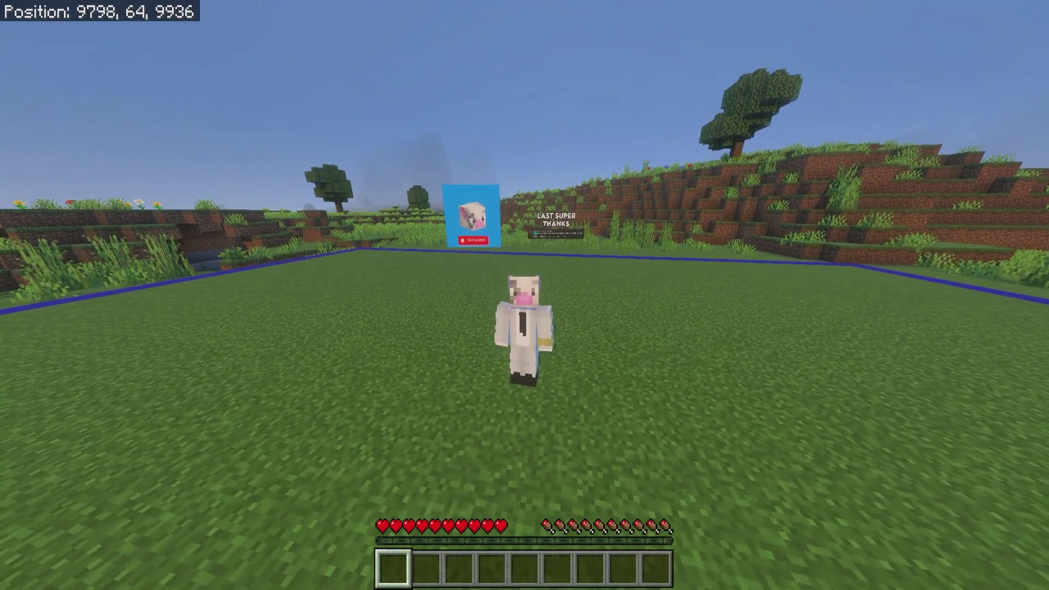
{"action": "key", "text": "F5"}
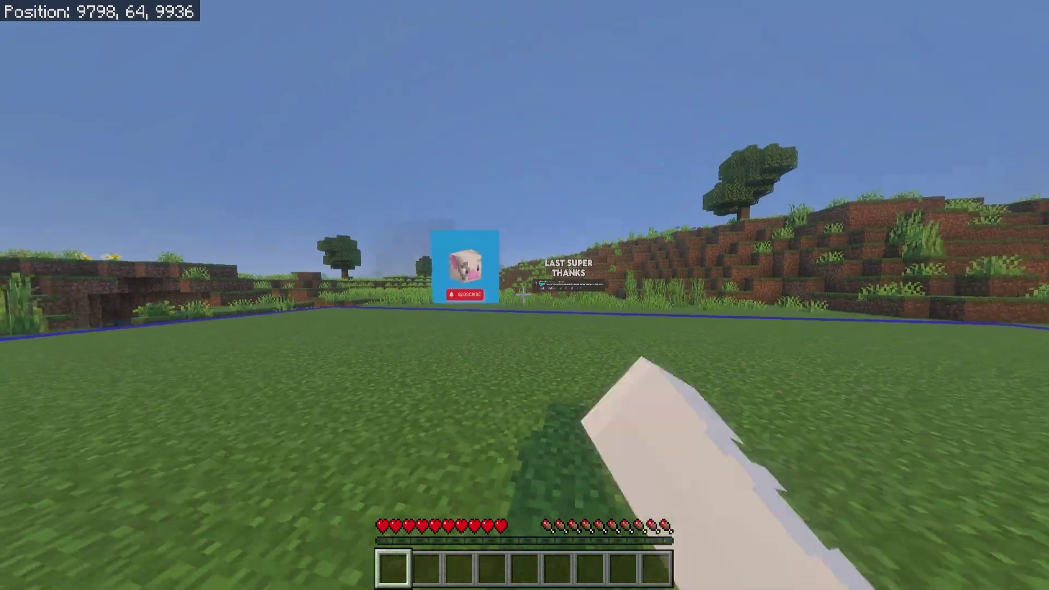
{"action": "key", "text": "w"}
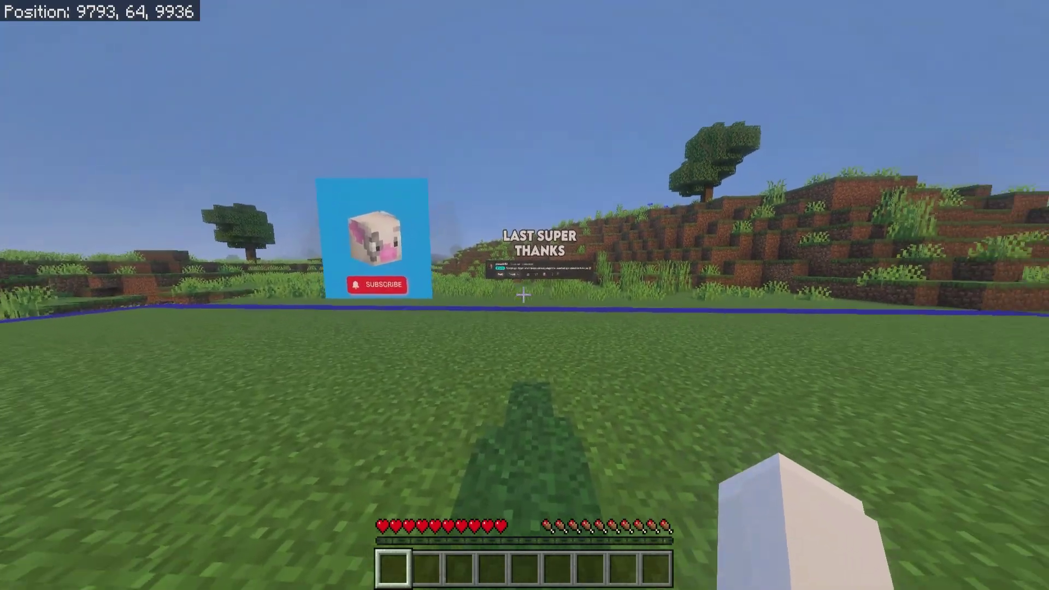
{"action": "key", "text": "w"}
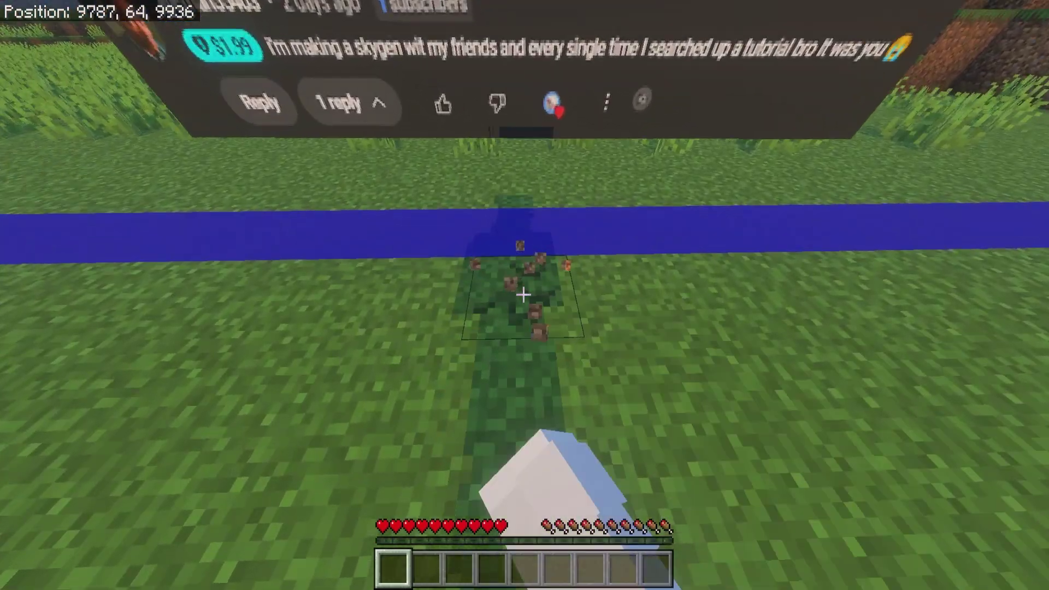
{"action": "left_click", "coordinate": [523, 295]}
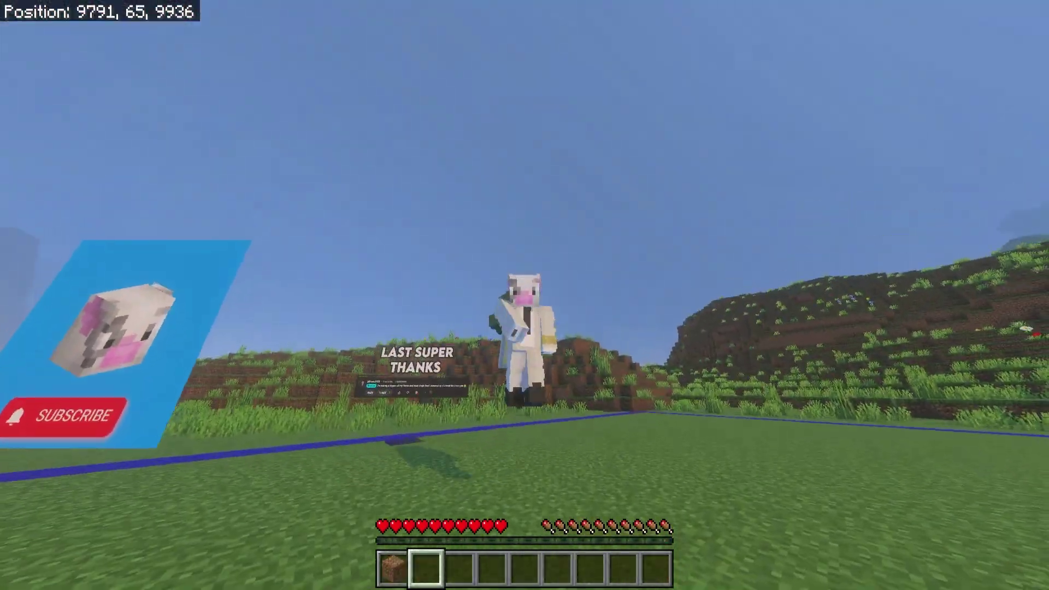
{"action": "key", "text": "s"}
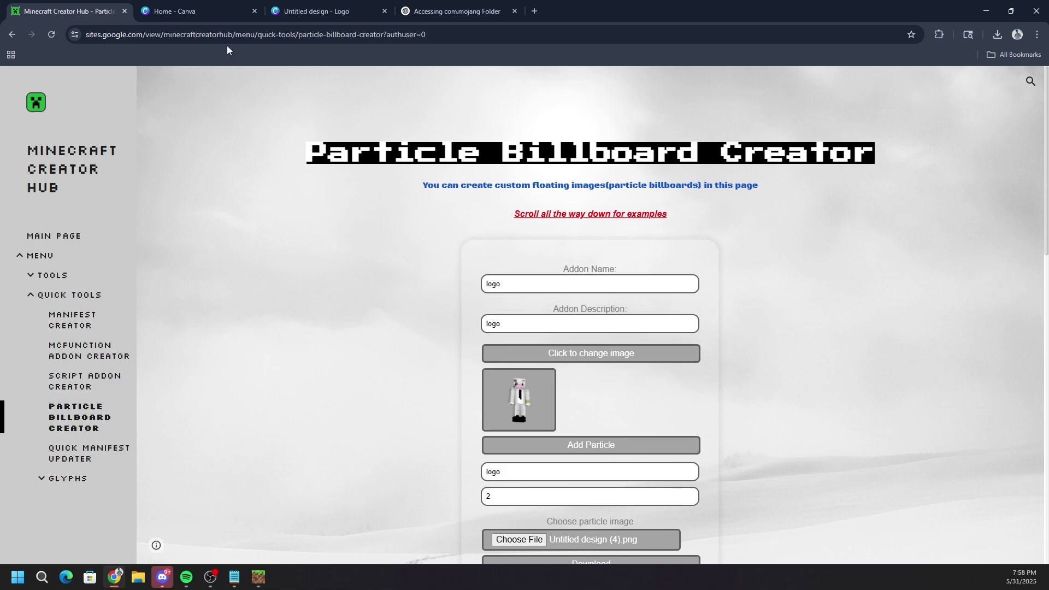
Step: Switch to the Particle Billboard Creator page in the browser and reload it to clear the addon form
{"action": "left_click", "coordinate": [156, 40]}
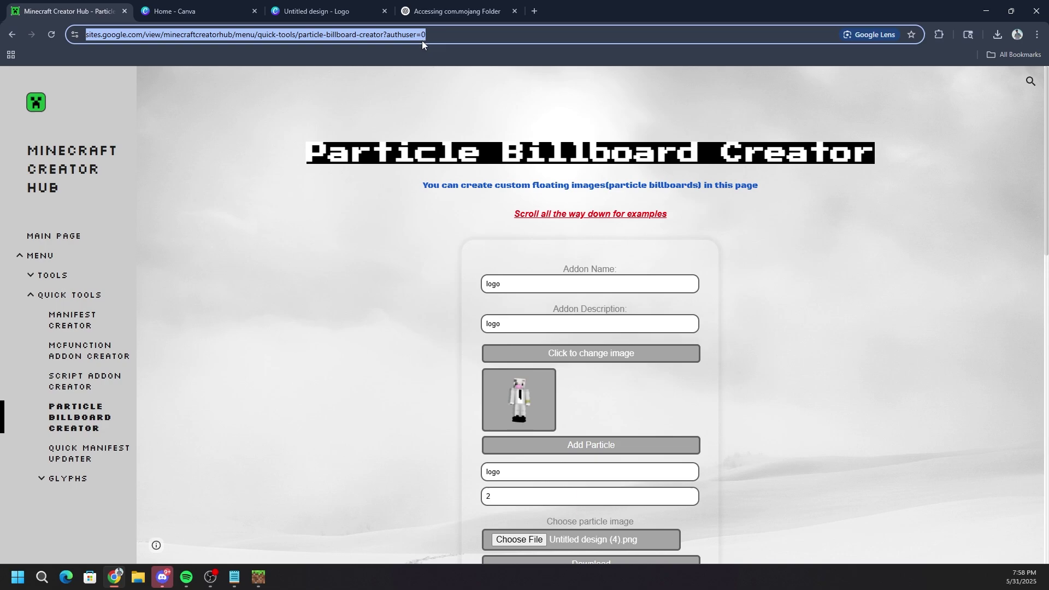
{"action": "left_click_drag", "start_coordinate": [328, 153], "coordinate": [830, 155]}
{"action": "left_click", "coordinate": [891, 188]}
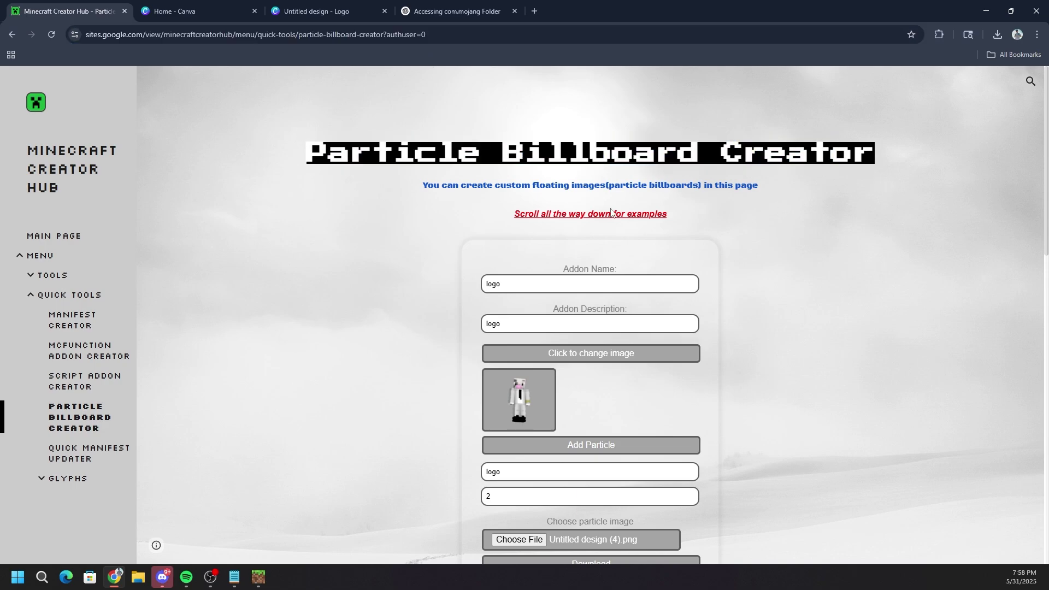
{"action": "scroll", "coordinate": [546, 202], "scroll_direction": "down", "scroll_amount": 2}
{"action": "left_click_drag", "start_coordinate": [535, 182], "coordinate": [420, 168]}
{"action": "left_click", "coordinate": [219, 118]}
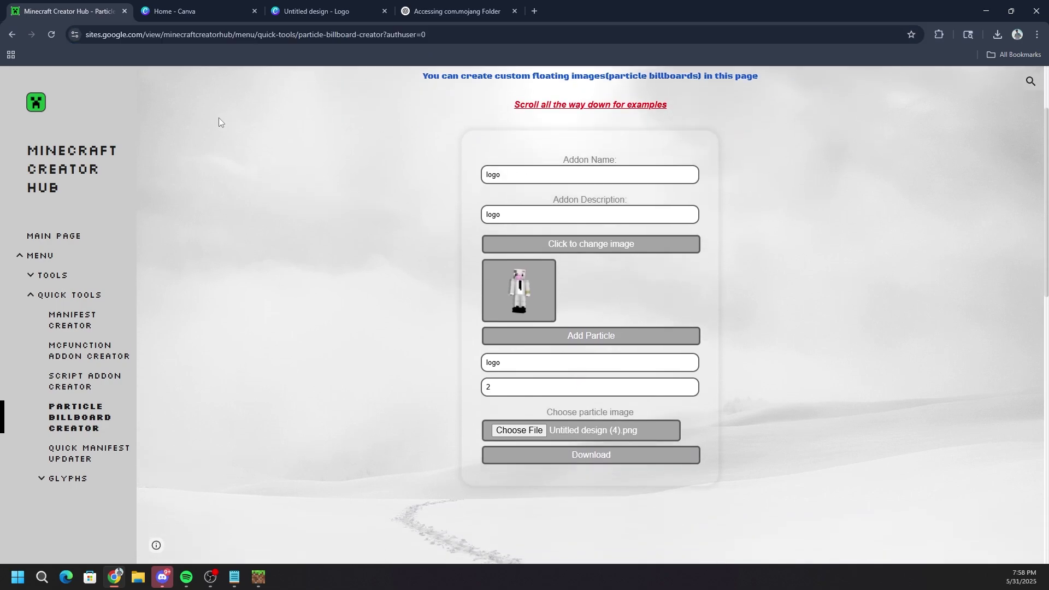
{"action": "left_click", "coordinate": [48, 35]}
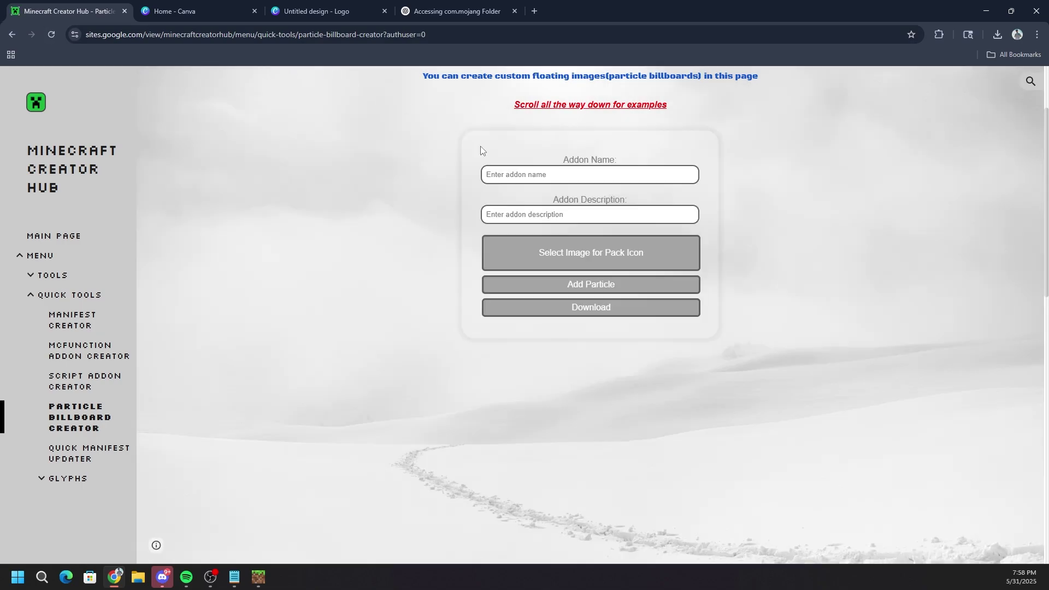
{"action": "scroll", "coordinate": [573, 237], "scroll_direction": "up", "scroll_amount": 2}
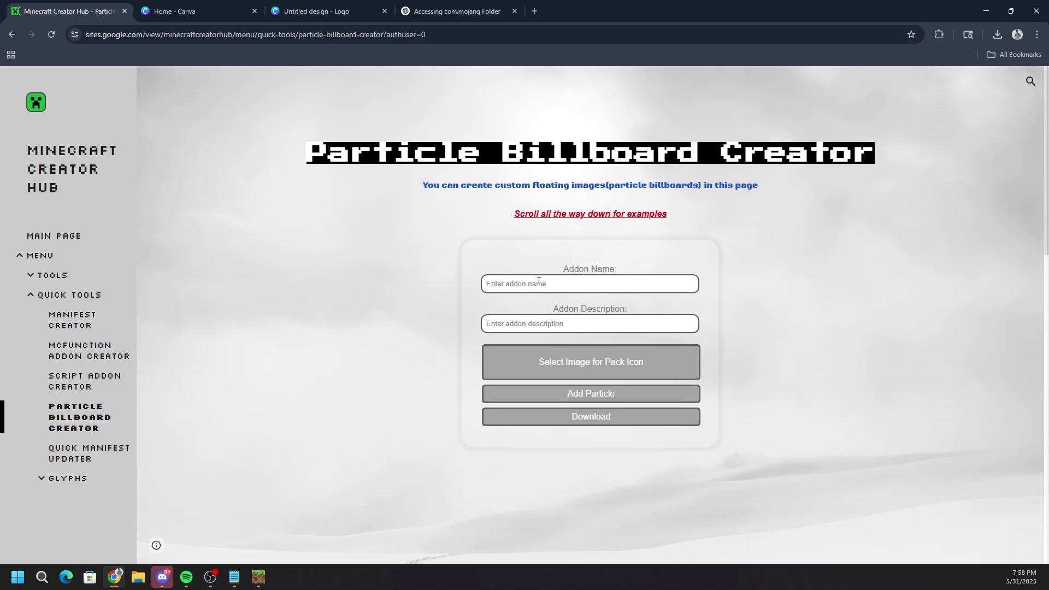
Step: Enter gabedala as the addon name and leave the addon description empty
{"action": "left_click_drag", "start_coordinate": [571, 268], "coordinate": [636, 271]}
{"action": "left_click", "coordinate": [586, 307]}
{"action": "left_click_drag", "start_coordinate": [561, 307], "coordinate": [654, 317]}
{"action": "left_click", "coordinate": [639, 323]}
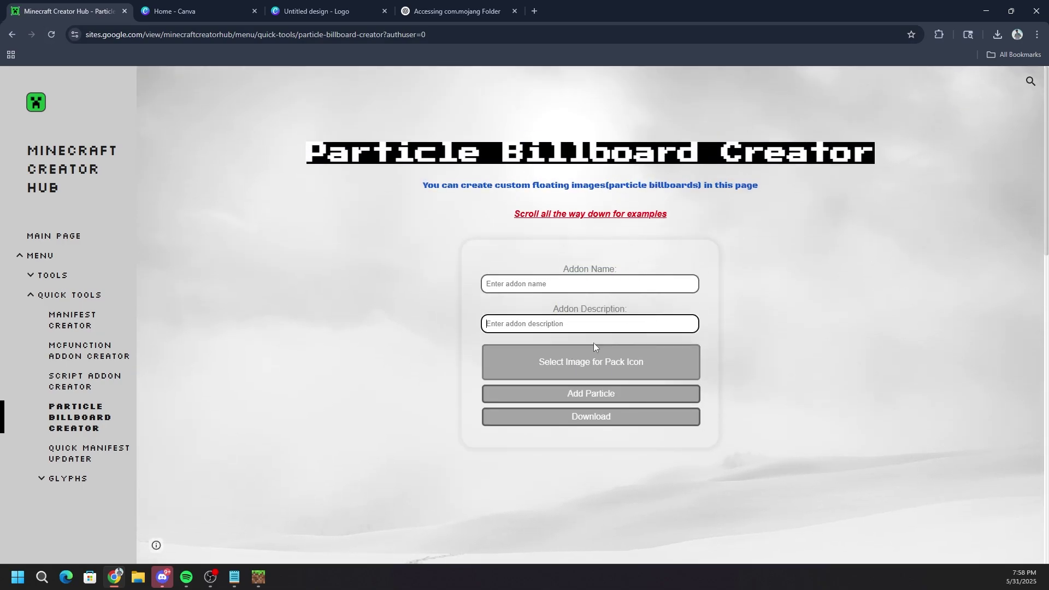
{"action": "scroll", "coordinate": [603, 363], "scroll_direction": "down", "scroll_amount": 1}
{"action": "scroll", "coordinate": [568, 306], "scroll_direction": "up", "scroll_amount": 1}
{"action": "left_click", "coordinate": [556, 278]}
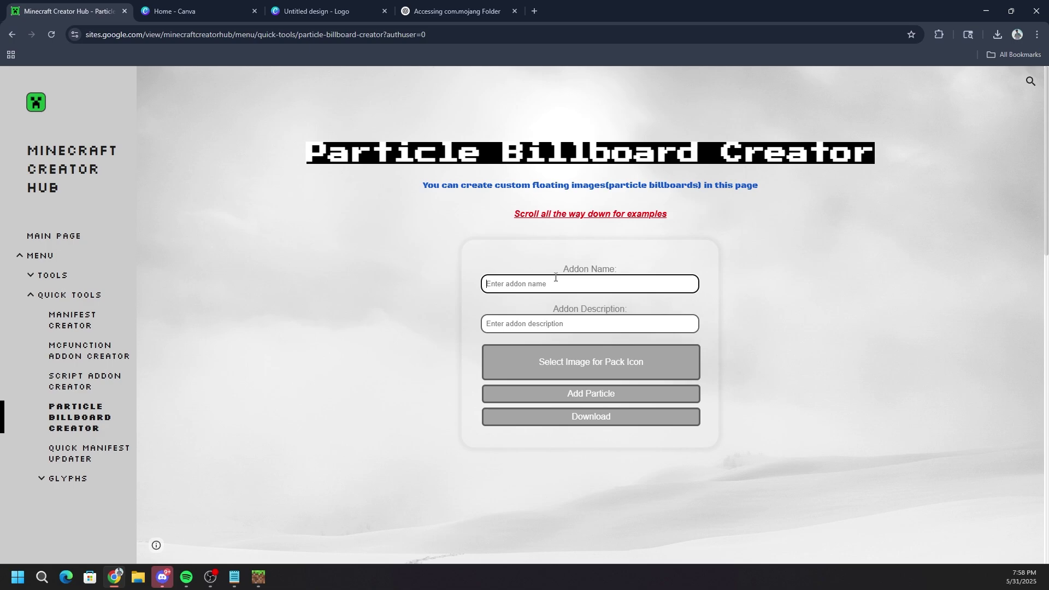
{"action": "type", "text": "gabedala"}
{"action": "left_click_drag", "start_coordinate": [522, 284], "coordinate": [484, 286]}
{"action": "left_click_drag", "start_coordinate": [547, 302], "coordinate": [643, 315]}
{"action": "left_click", "coordinate": [653, 314]}
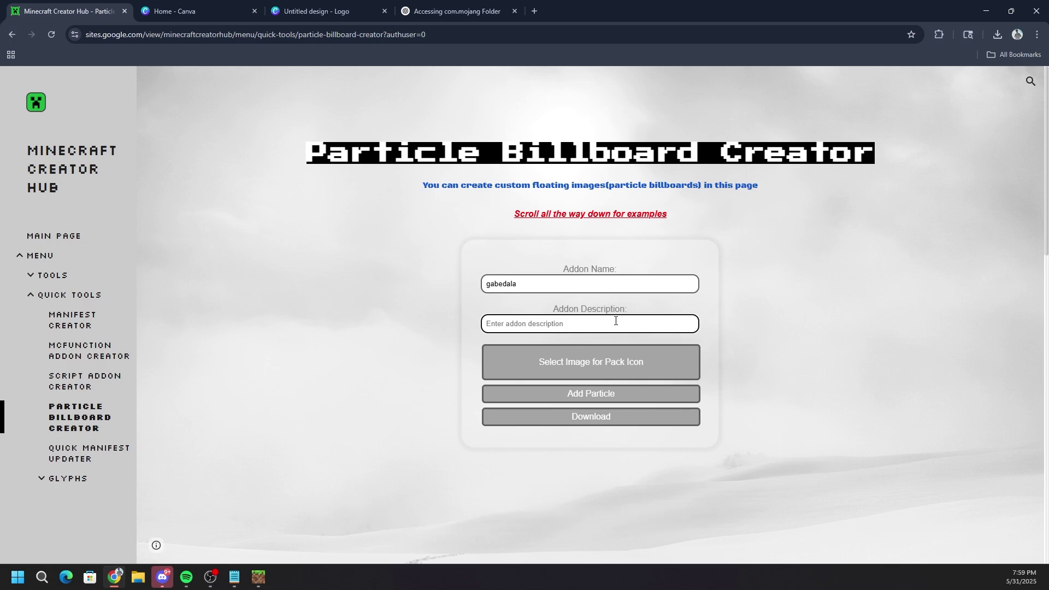
Step: Choose the image named download from the MC Skins folder on the Desktop as the pack icon
{"action": "scroll", "coordinate": [612, 321], "scroll_direction": "down", "scroll_amount": 1}
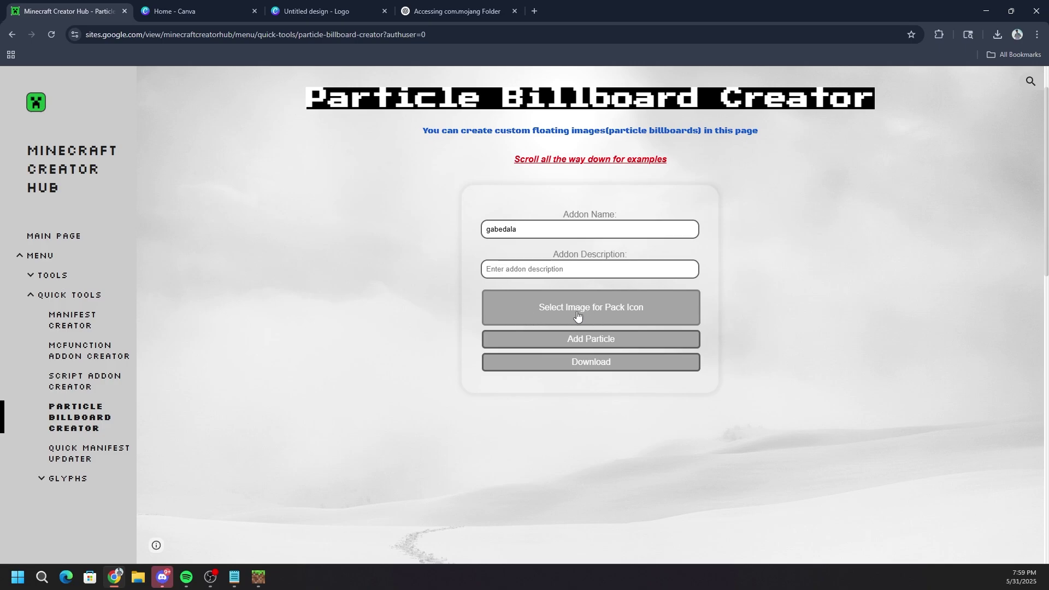
{"action": "left_click", "coordinate": [578, 315]}
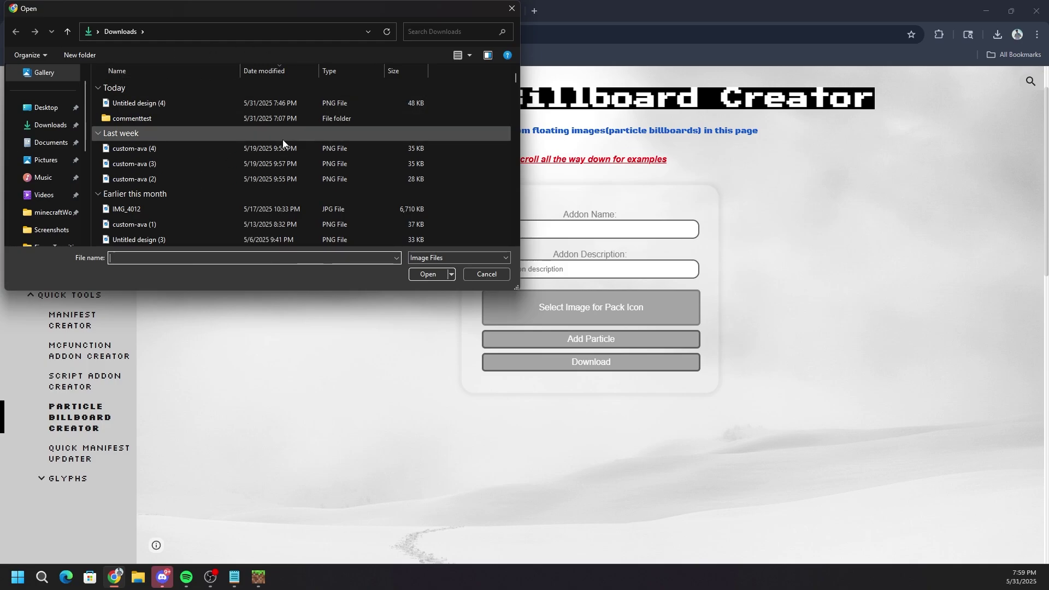
{"action": "left_click", "coordinate": [53, 111]}
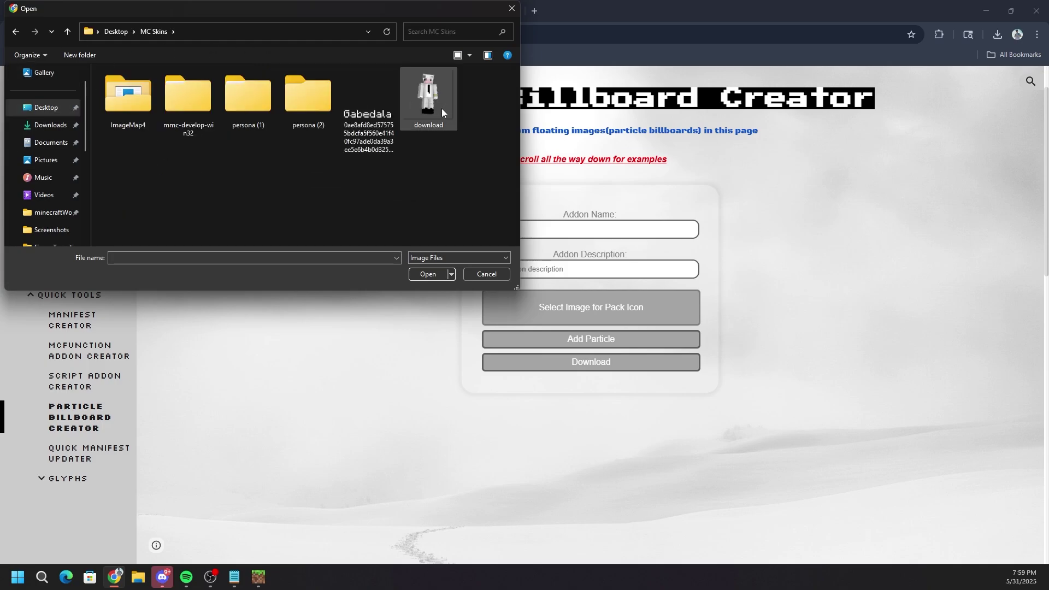
{"action": "left_click", "coordinate": [420, 105]}
{"action": "left_click", "coordinate": [418, 277]}
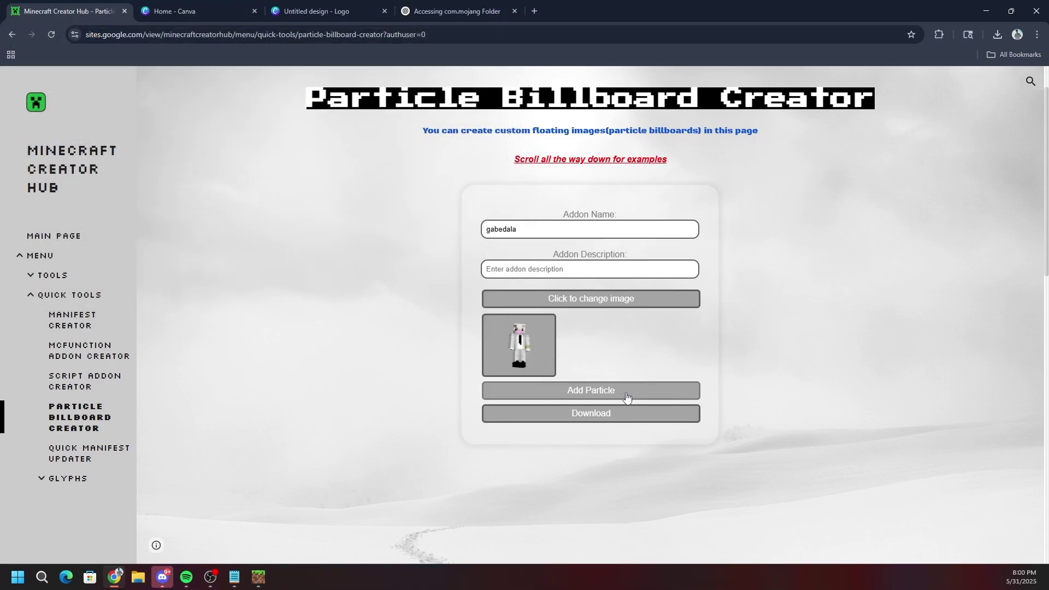
Step: Add a particle entry to the addon and set its particle size to 2
{"action": "left_click", "coordinate": [599, 392]}
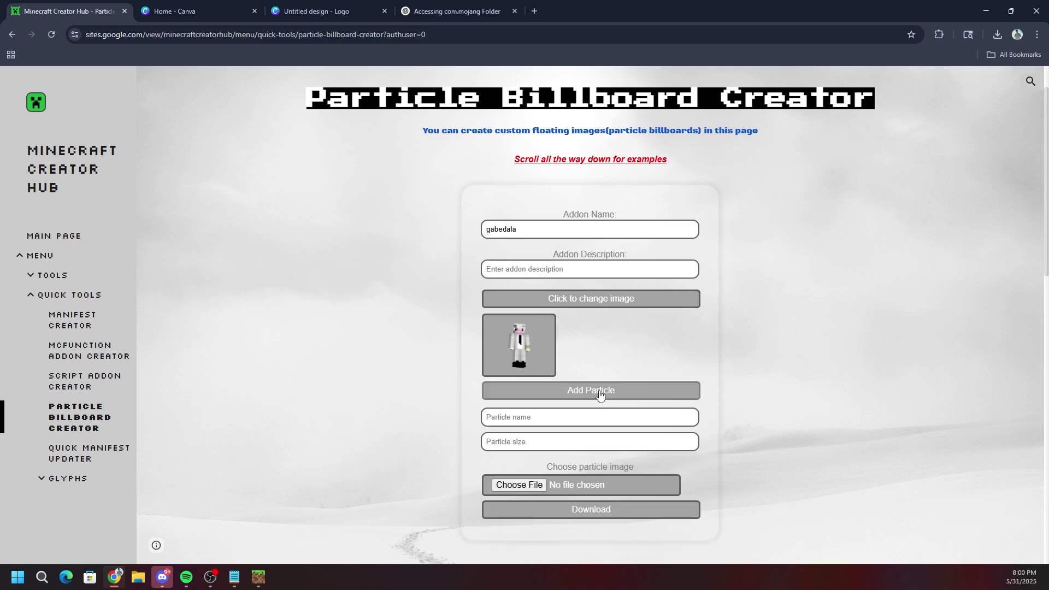
{"action": "scroll", "coordinate": [604, 377], "scroll_direction": "down", "scroll_amount": 2}
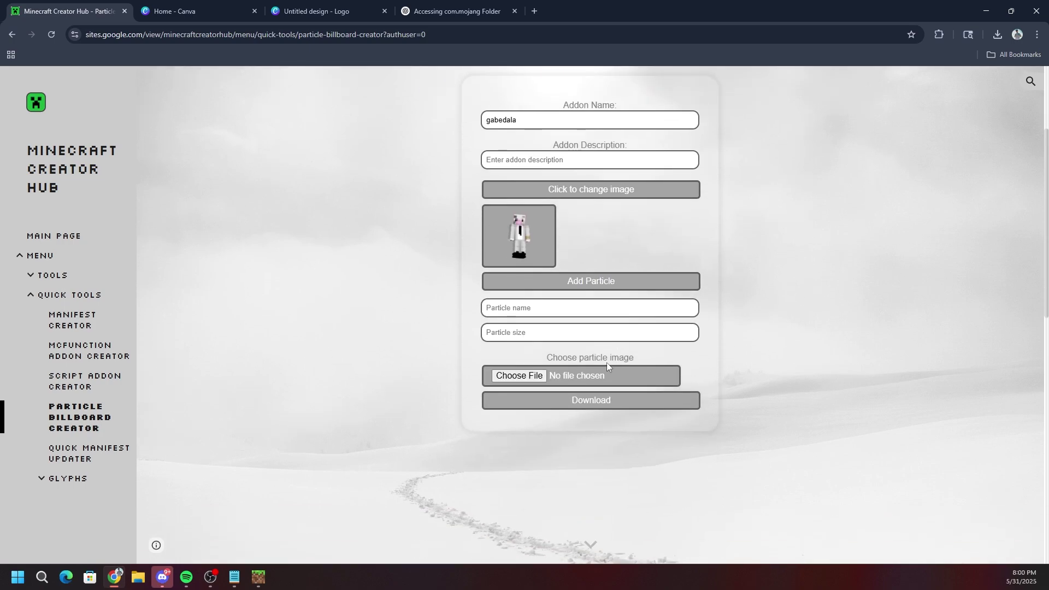
{"action": "left_click", "coordinate": [568, 337]}
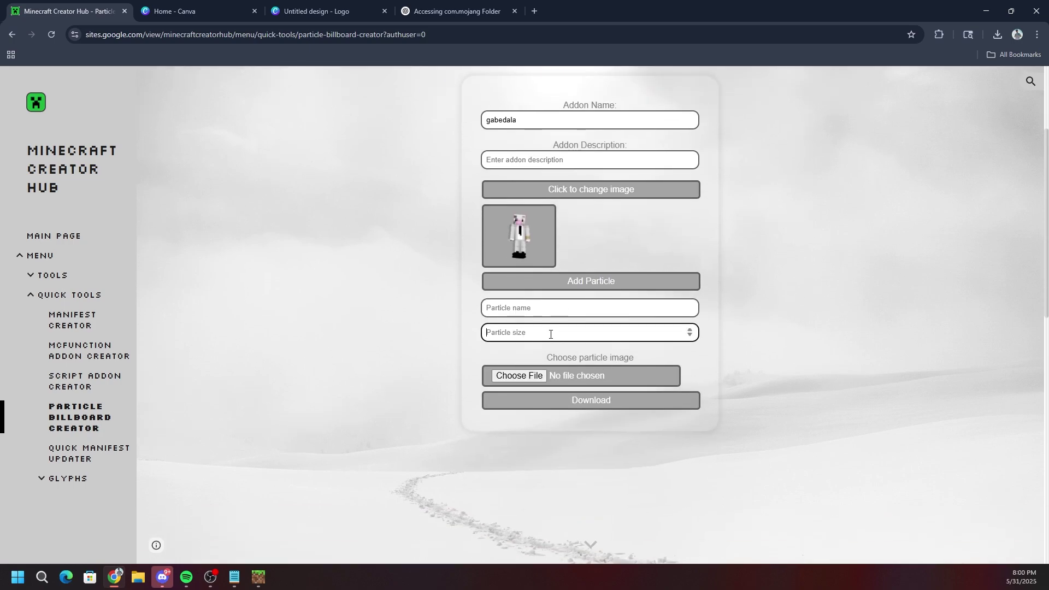
{"action": "type", "text": "2"}
Step: Enter skin in lowercase as the particle name
{"action": "left_click", "coordinate": [541, 308]}
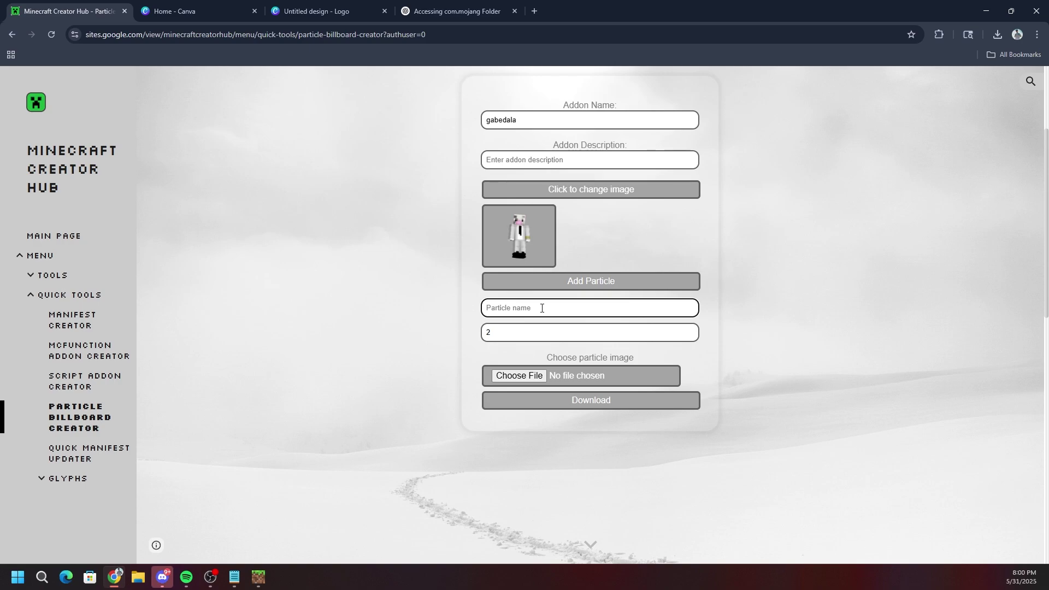
{"action": "type", "text": "skin"}
{"action": "key", "text": "ctrl+a"}
{"action": "type", "text": "SKIN"}
{"action": "key", "text": "BackSpace"}
{"action": "key", "text": "BackSpace"}
{"action": "type", "text": "skin"}
{"action": "left_click", "coordinate": [523, 380]}
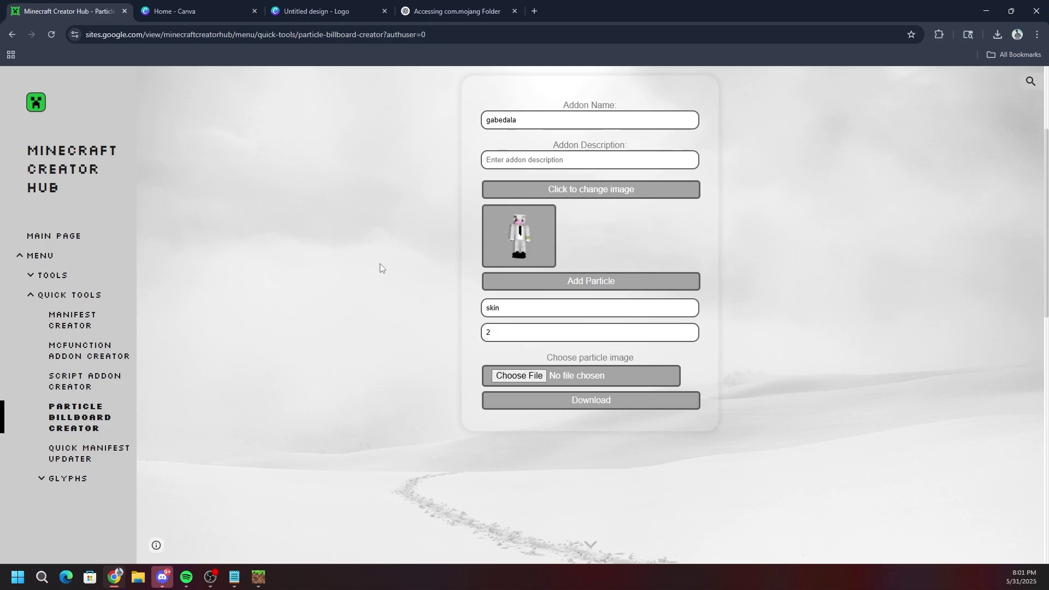
Step: Switch to Canva and create a new custom-size design of 500 × 500 px
{"action": "left_click", "coordinate": [320, 5]}
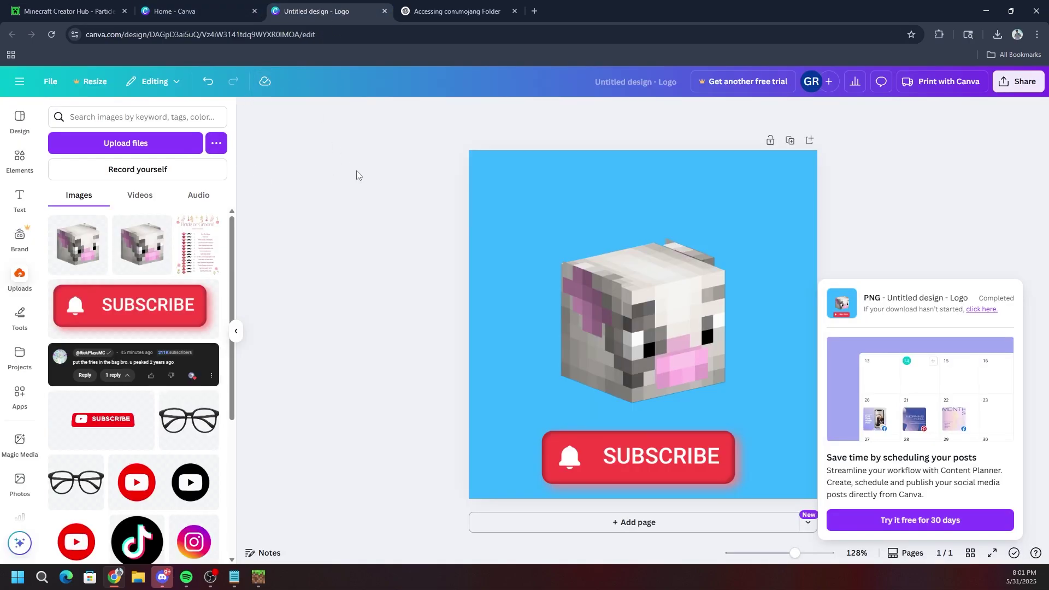
{"action": "key", "text": "ctrl+shift+Tab"}
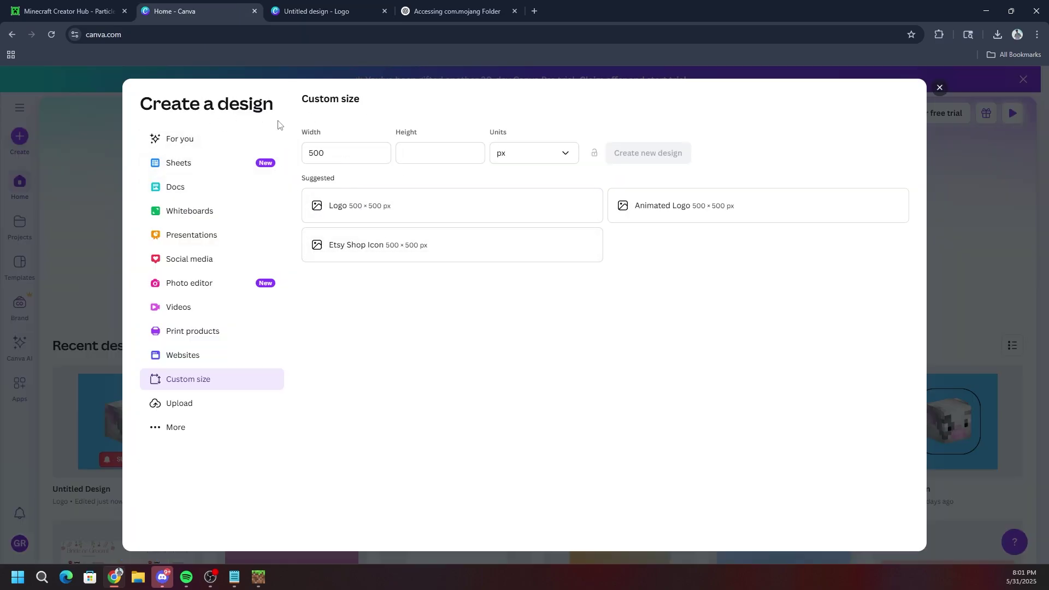
{"action": "double_click", "coordinate": [338, 151]}
{"action": "left_click", "coordinate": [425, 153]}
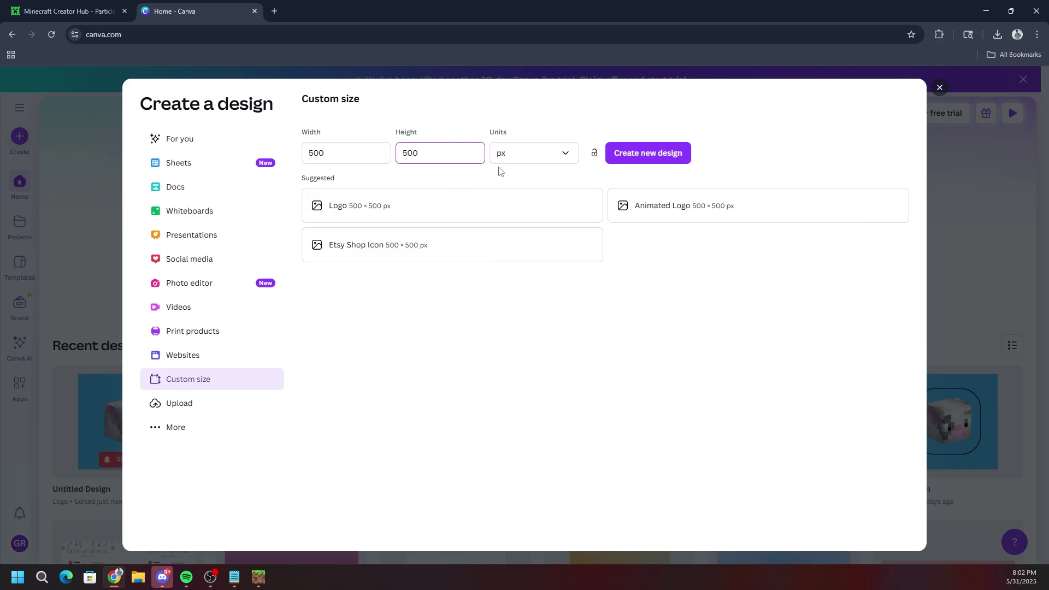
{"action": "left_click", "coordinate": [631, 163]}
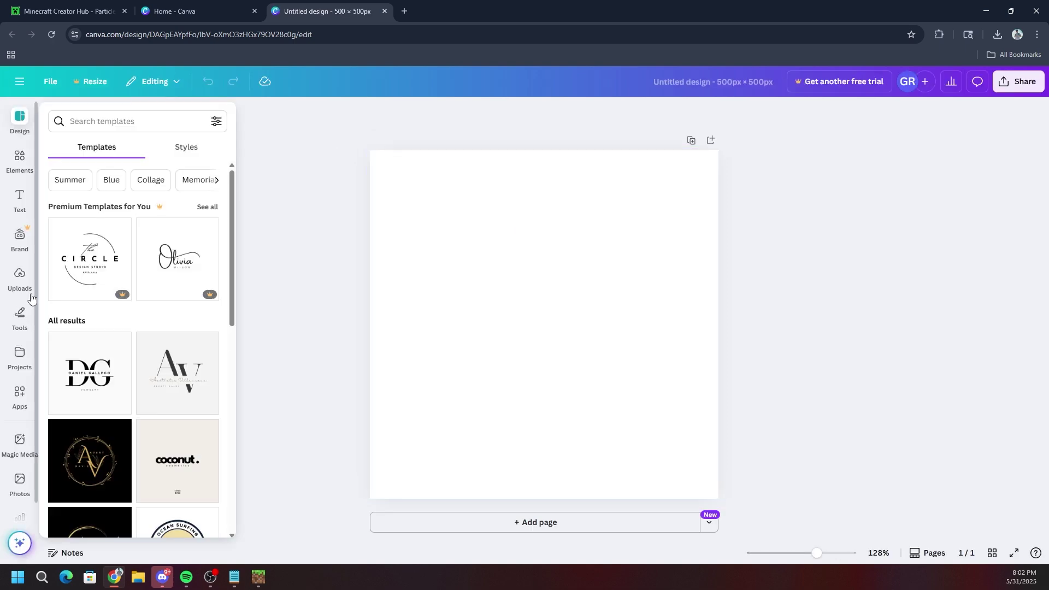
Step: Upload the image named download from the MC Skins folder and place it on the blank design
{"action": "left_click", "coordinate": [18, 280]}
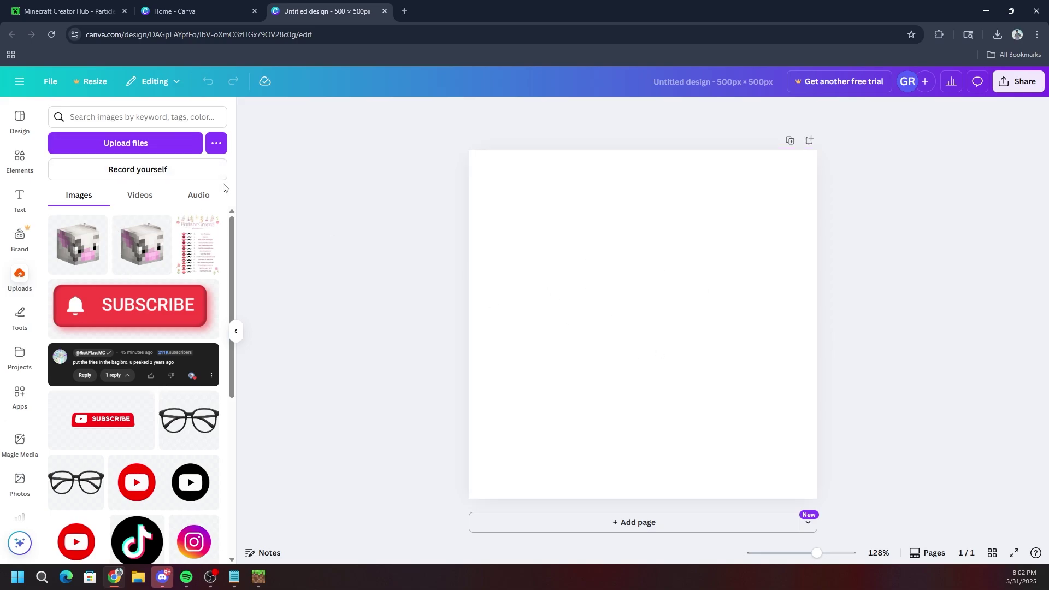
{"action": "left_click", "coordinate": [143, 156]}
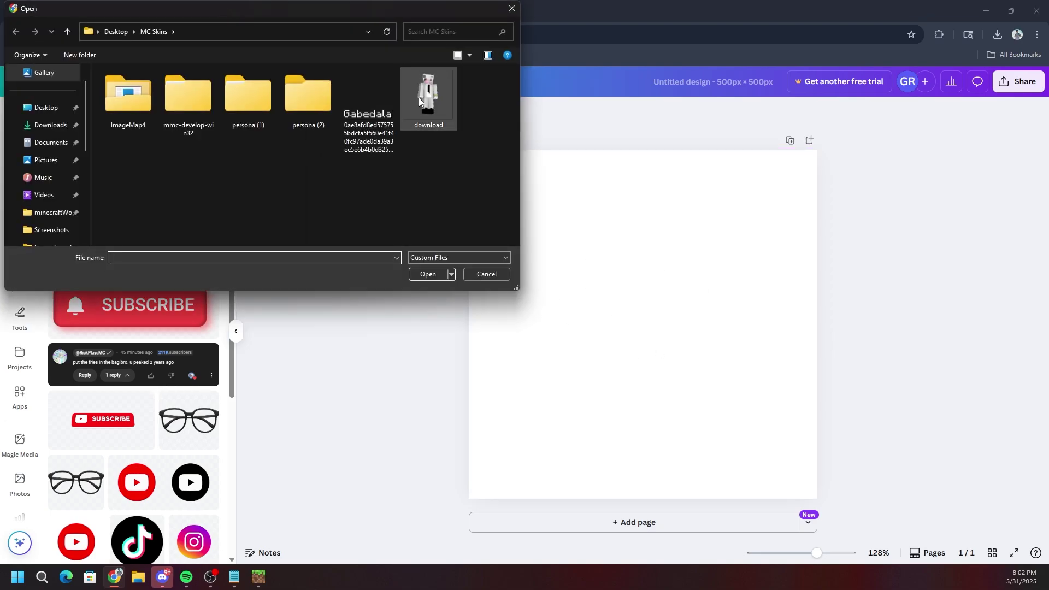
{"action": "double_click", "coordinate": [424, 106]}
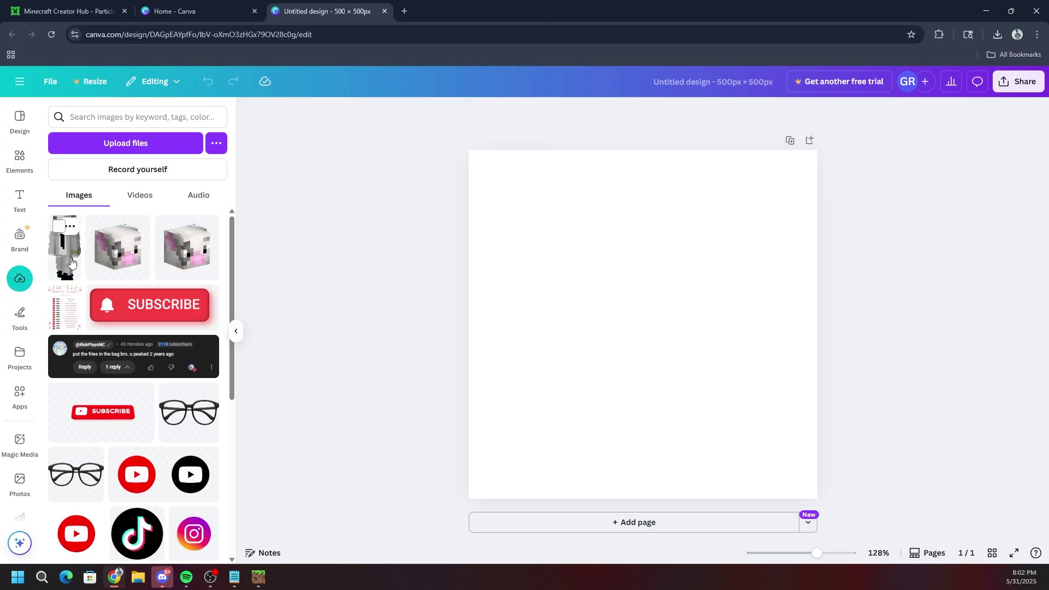
{"action": "left_click", "coordinate": [71, 262]}
{"action": "left_click", "coordinate": [533, 281]}
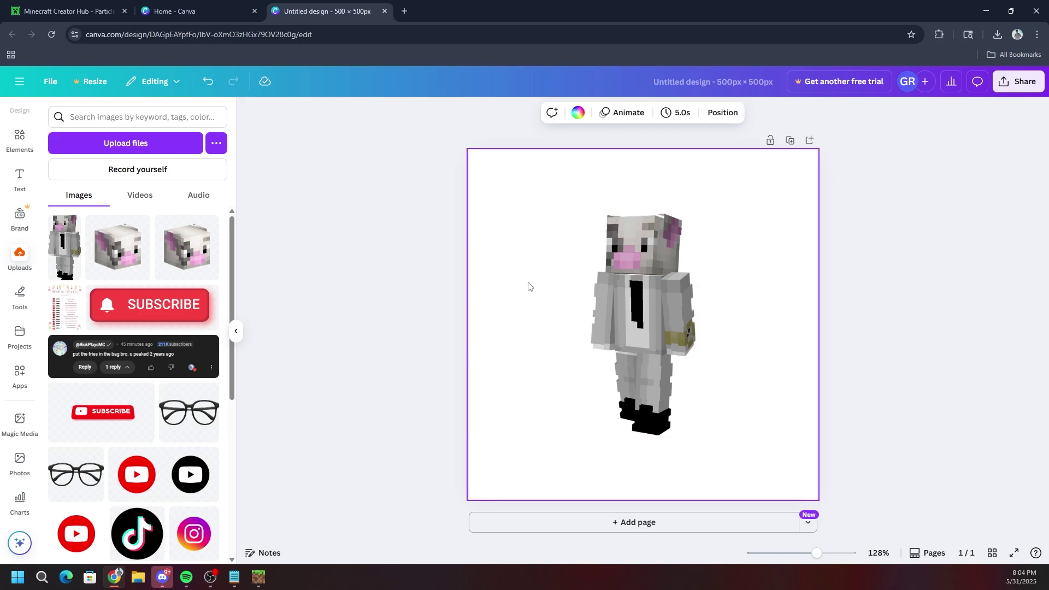
{"action": "left_click", "coordinate": [343, 257]}
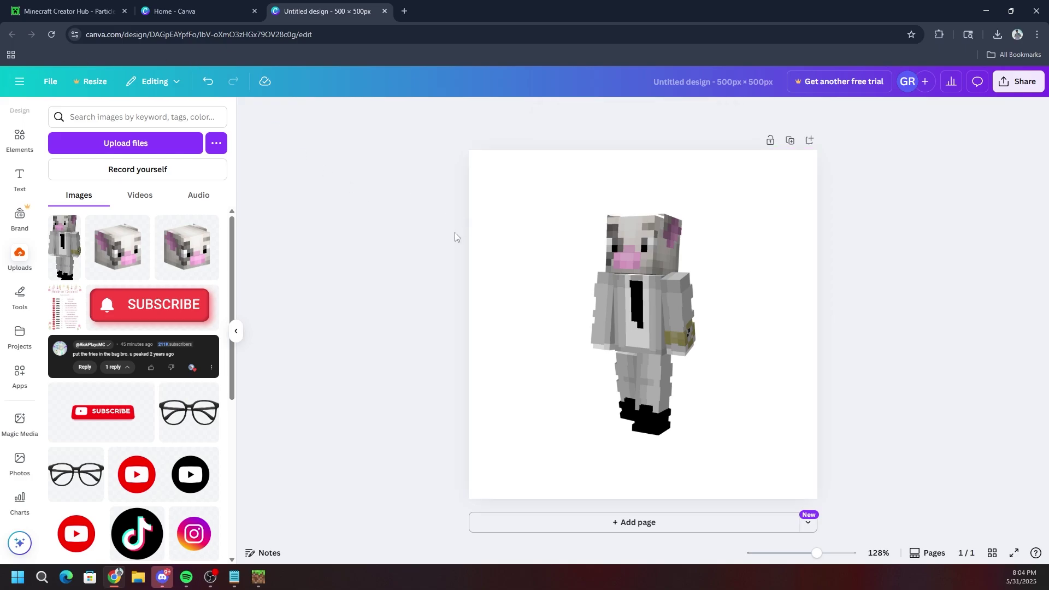
Step: Add the uploaded red SUBSCRIBE image with the YouTube play logo and position it centred below the skin's feet
{"action": "left_click", "coordinate": [635, 321]}
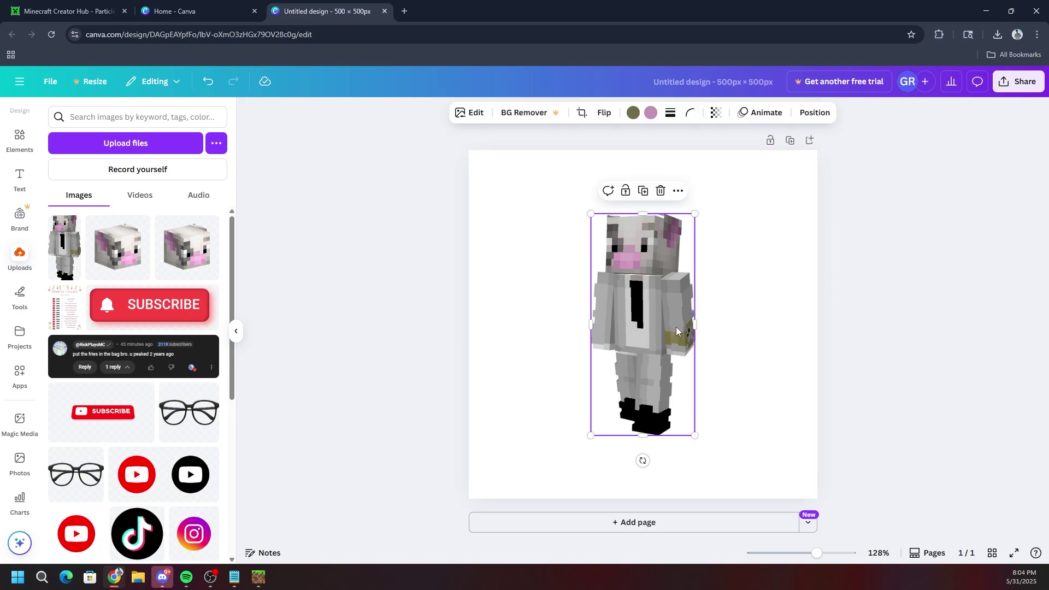
{"action": "left_click", "coordinate": [104, 412]}
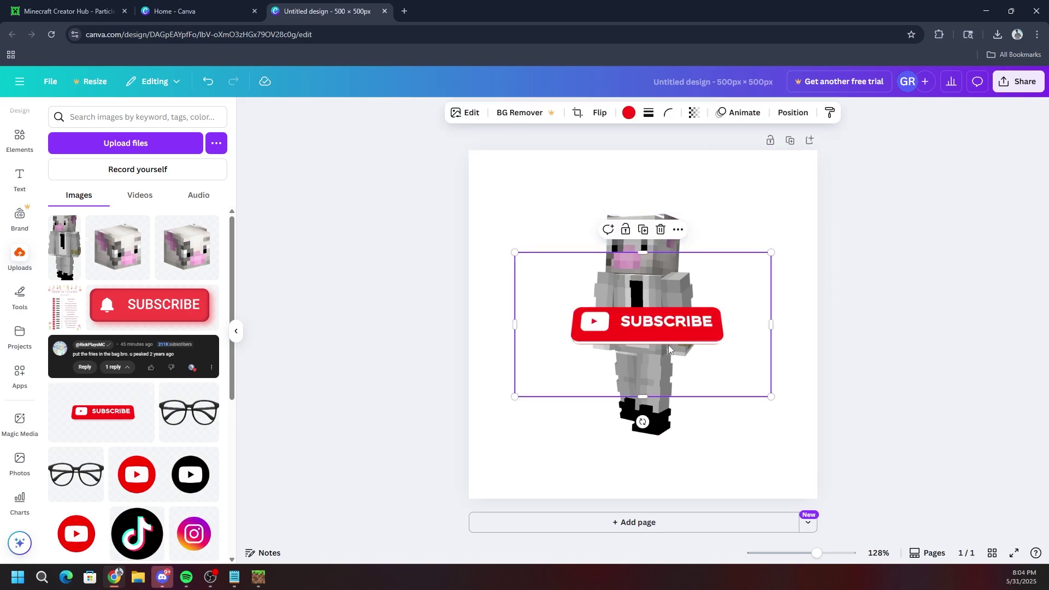
{"action": "left_click_drag", "start_coordinate": [669, 342], "coordinate": [668, 479]}
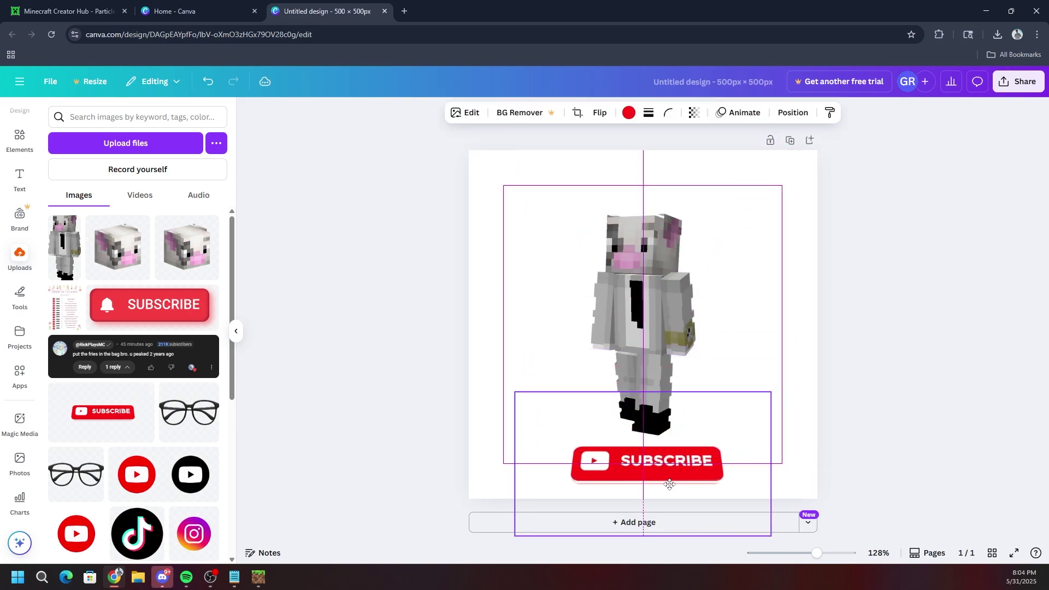
{"action": "left_click", "coordinate": [915, 326]}
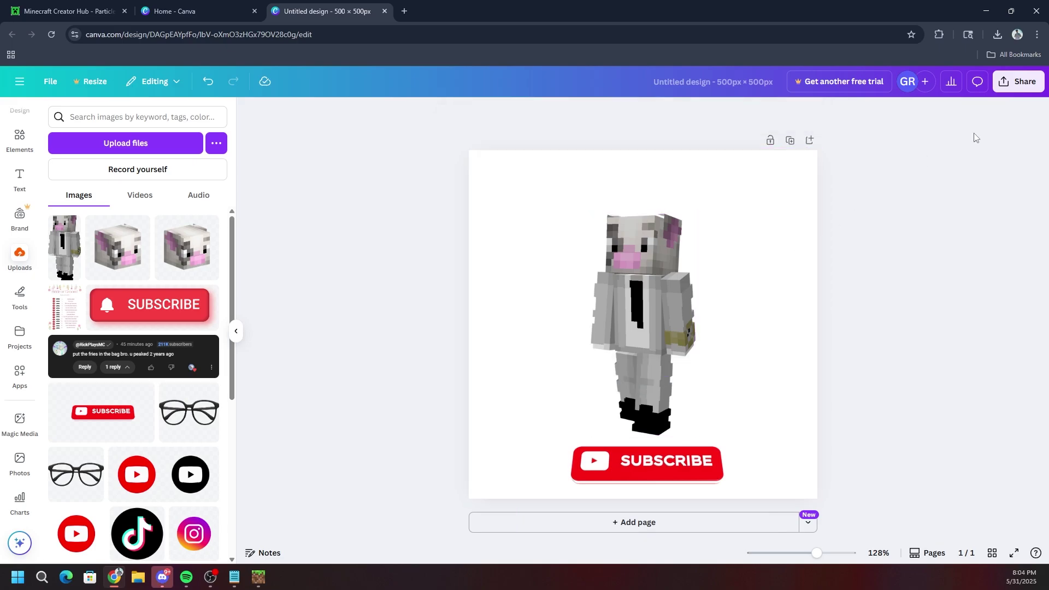
Step: Download the design as a PNG at size 1 without a transparent background
{"action": "left_click", "coordinate": [1022, 83]}
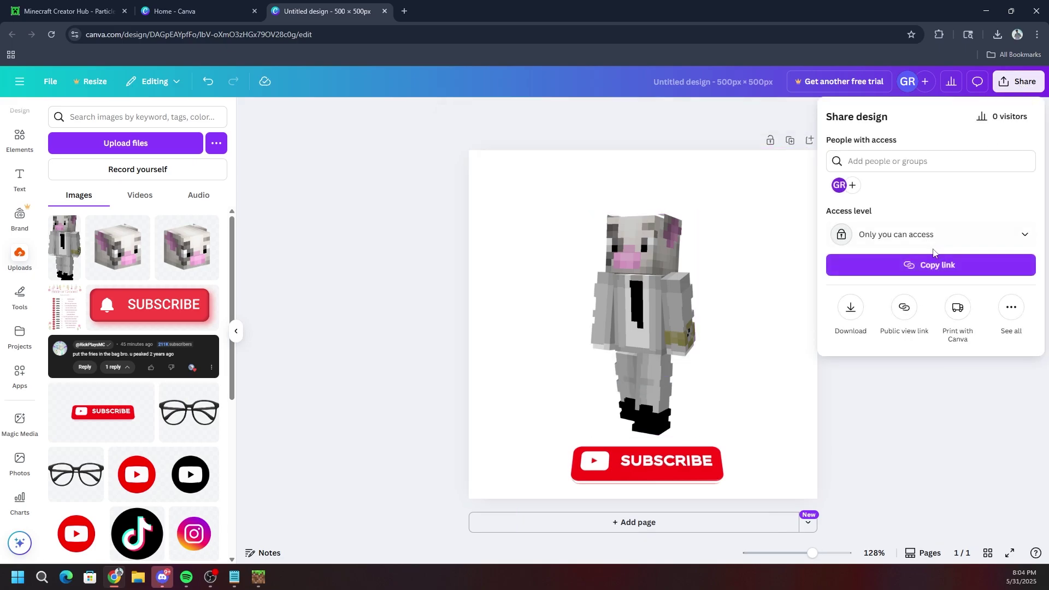
{"action": "left_click", "coordinate": [850, 309]}
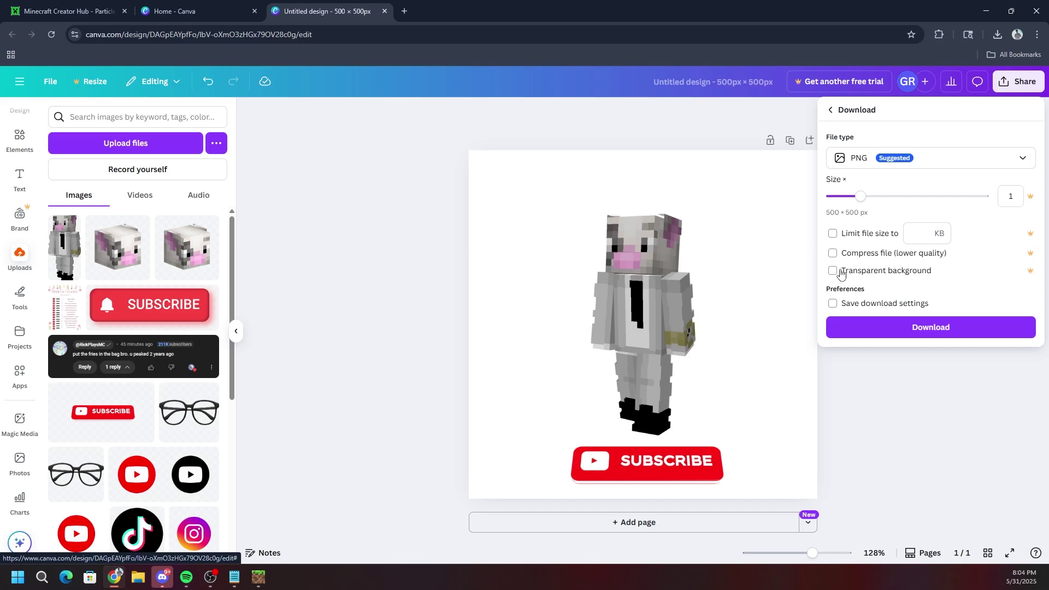
{"action": "left_click", "coordinate": [887, 332]}
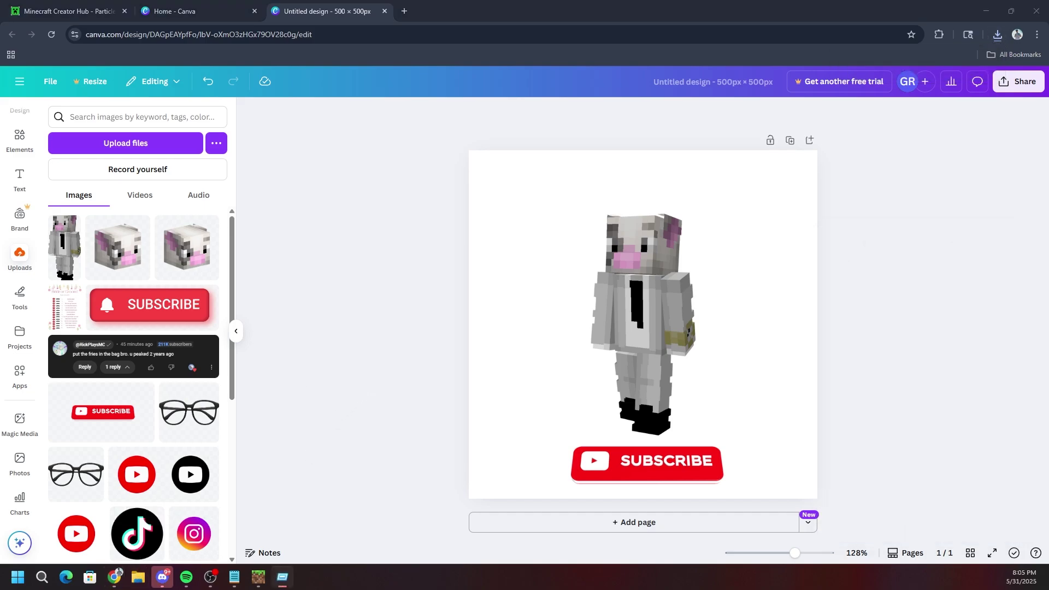
Step: Open the com.mojang folder by running the path %LocalAppData%\Packages\Microsoft.MinecraftUWP_8wekyb3d8bbwe\LocalState\games\com.mojang
{"action": "key", "text": "super+r"}
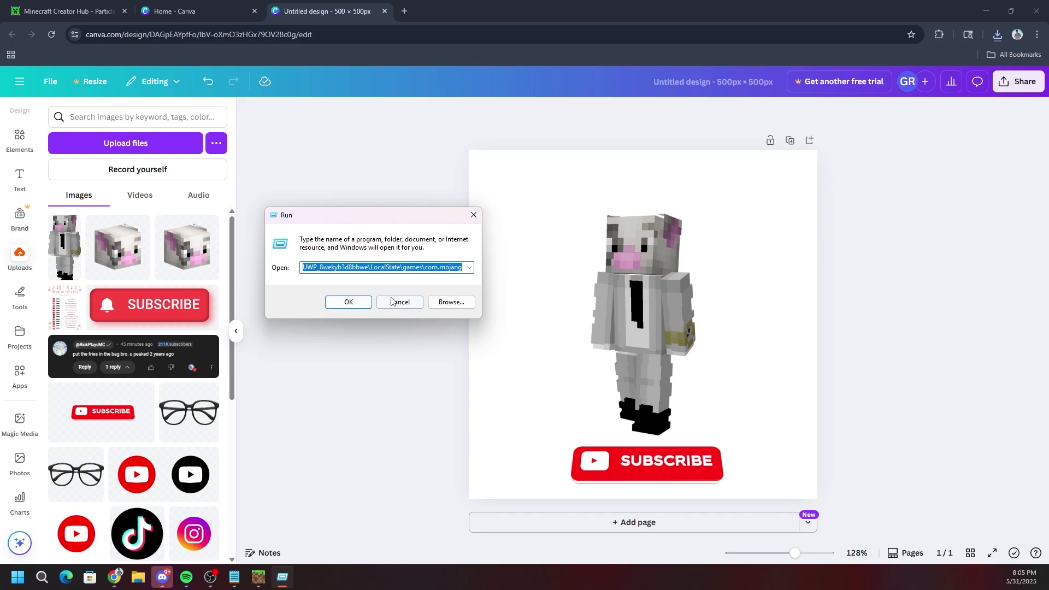
{"action": "key", "text": "BackSpace"}
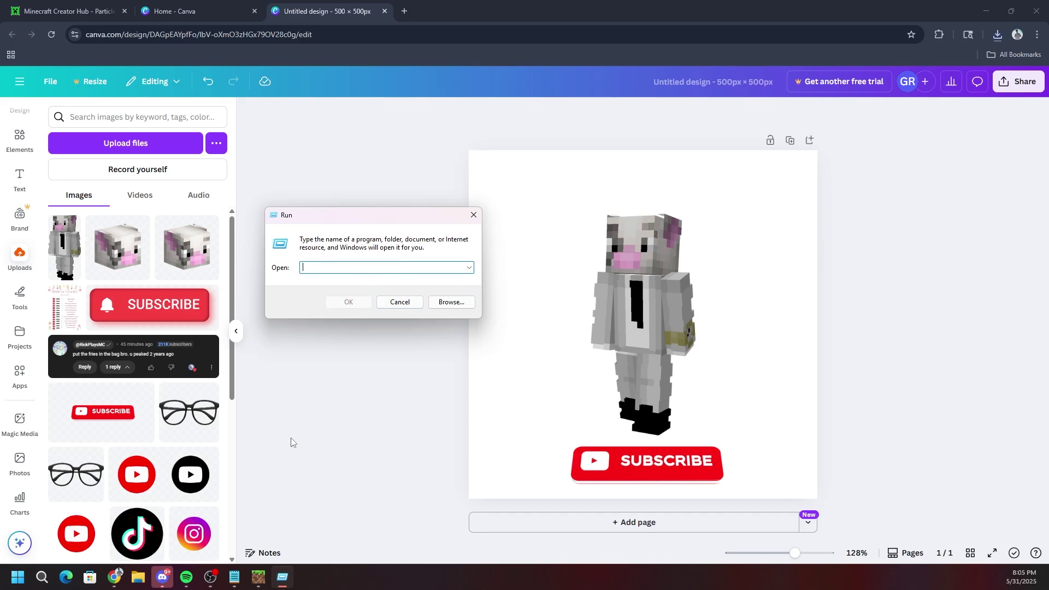
{"action": "left_click", "coordinate": [233, 576]}
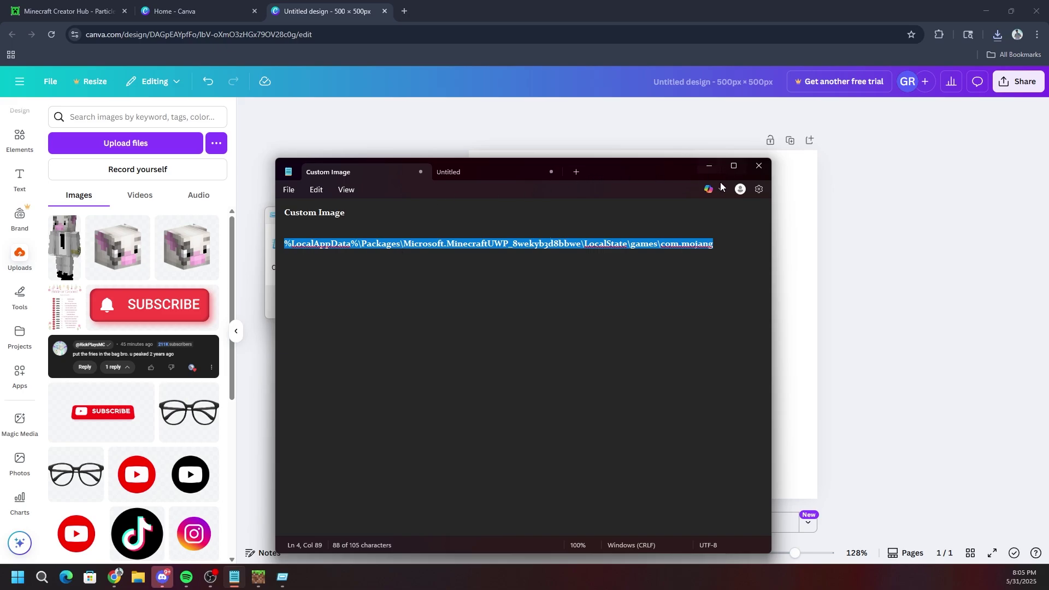
{"action": "left_click", "coordinate": [708, 165]}
{"action": "left_click", "coordinate": [344, 266]}
{"action": "type", "text": "%LocalAppData%\\Packages\\Microsoft.MinecraftUWP_8wekyb3d8bbwe\\LocalState\\games\\com.mojang"}
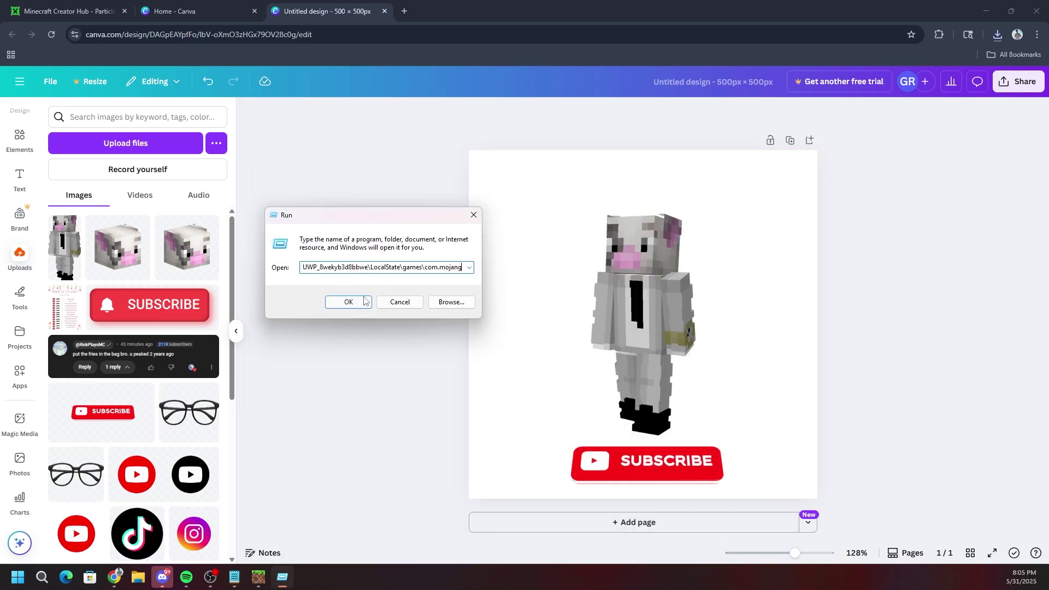
{"action": "left_click", "coordinate": [355, 301]}
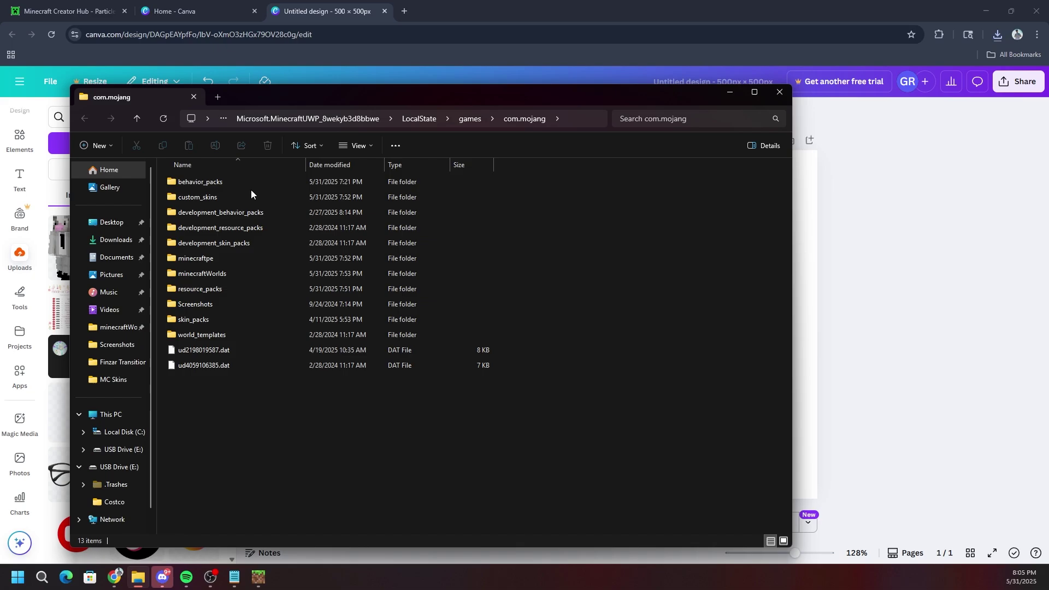
Step: Go into the resource_packs folder and minimise its window
{"action": "left_click", "coordinate": [218, 289]}
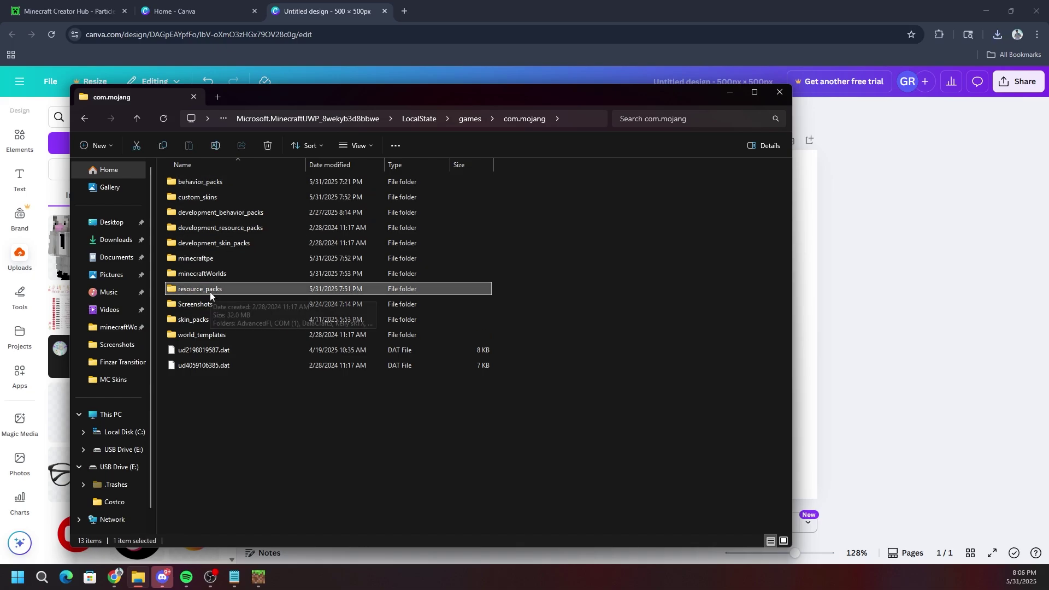
{"action": "double_click", "coordinate": [210, 291]}
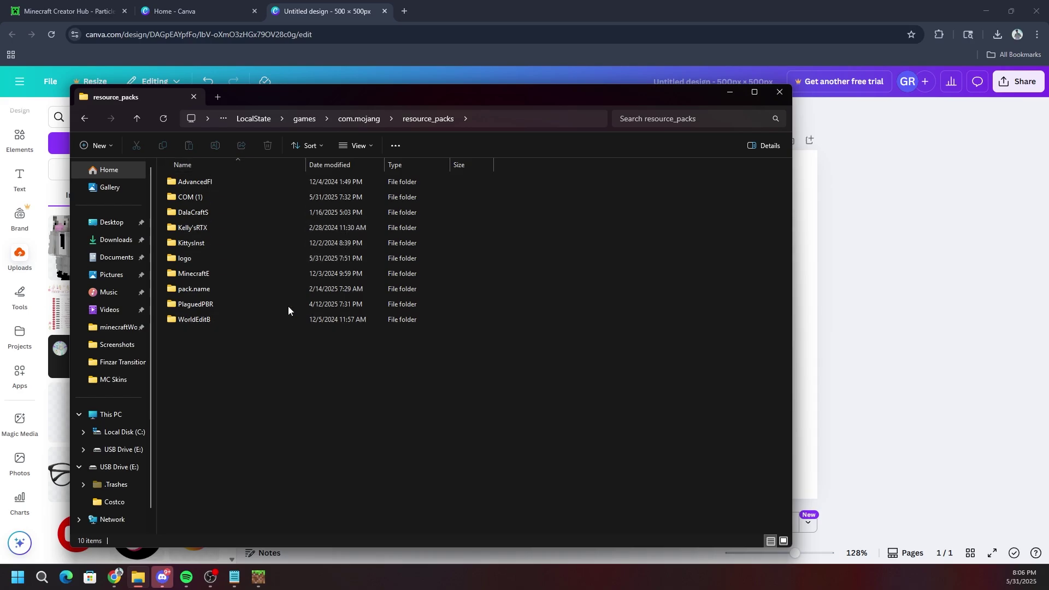
{"action": "left_click", "coordinate": [729, 94]}
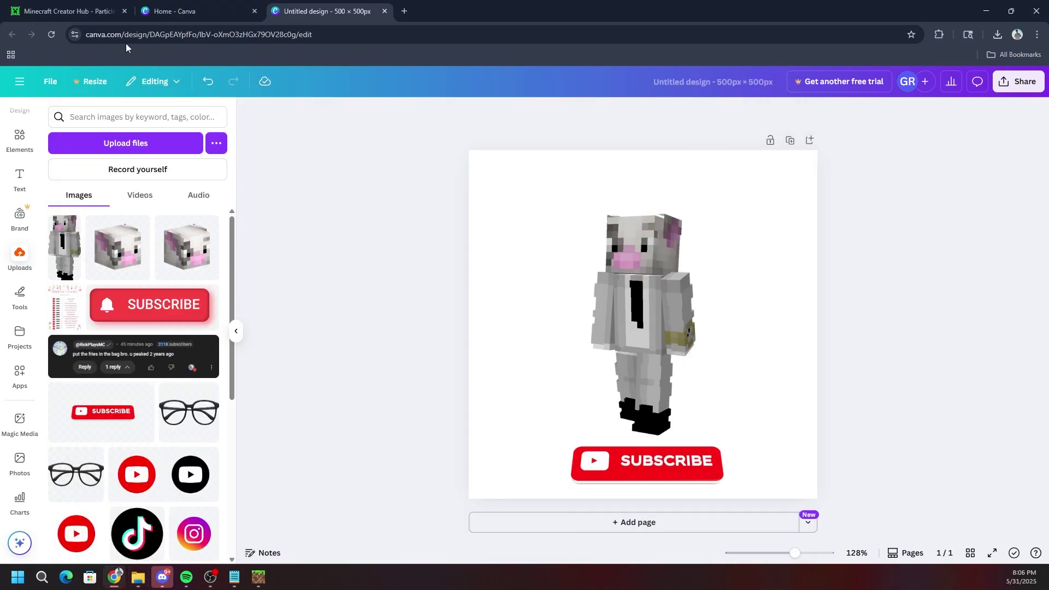
Step: Return to the Particle Billboard Creator page and choose Untitled design (5) from Downloads as the particle image
{"action": "left_click", "coordinate": [66, 10]}
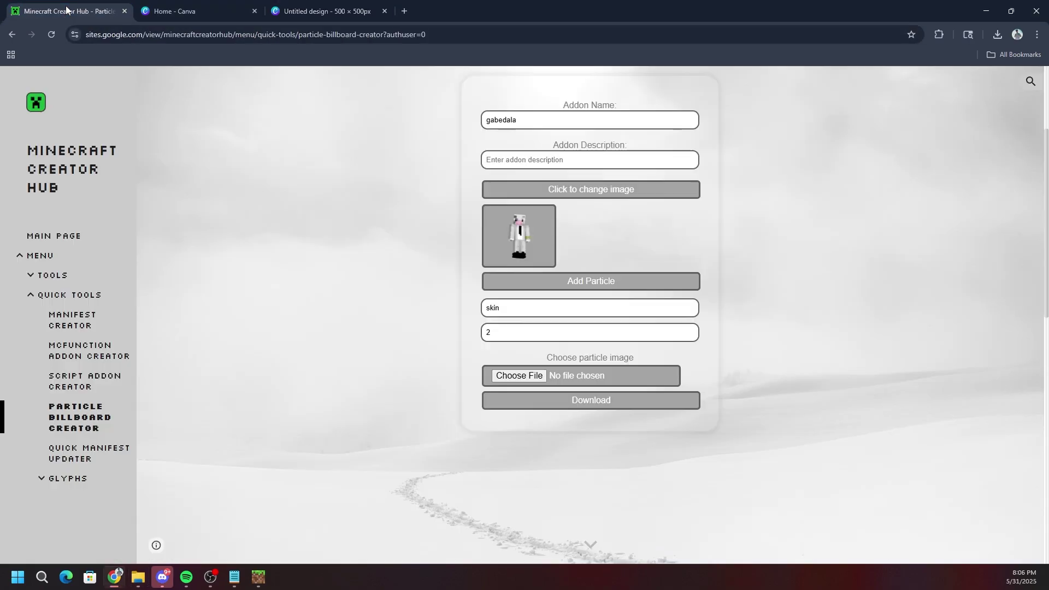
{"action": "left_click", "coordinate": [519, 375]}
{"action": "left_click", "coordinate": [59, 125]}
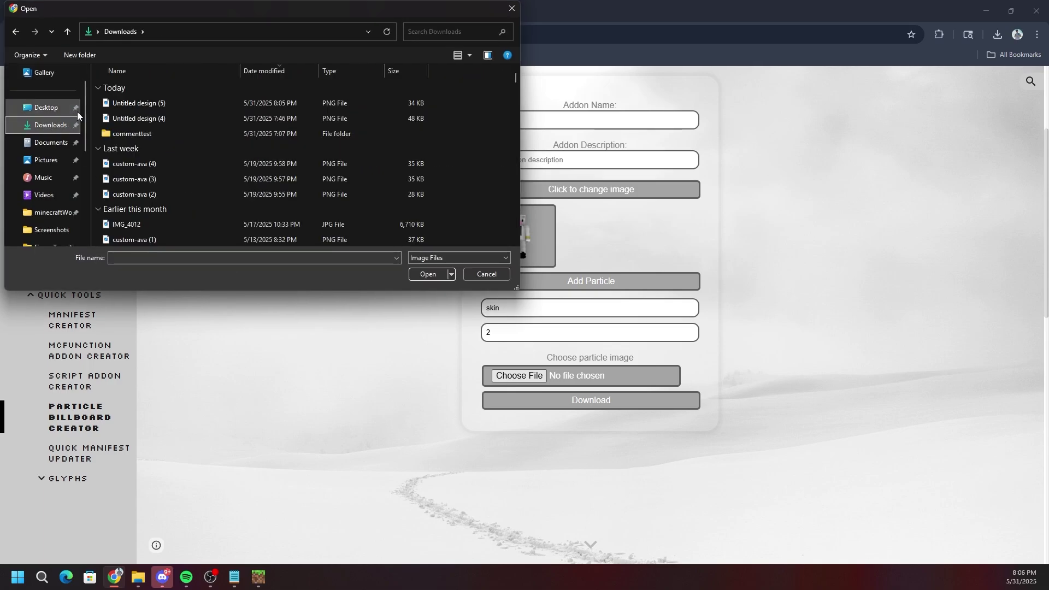
{"action": "left_click", "coordinate": [150, 103]}
{"action": "left_click", "coordinate": [414, 273]}
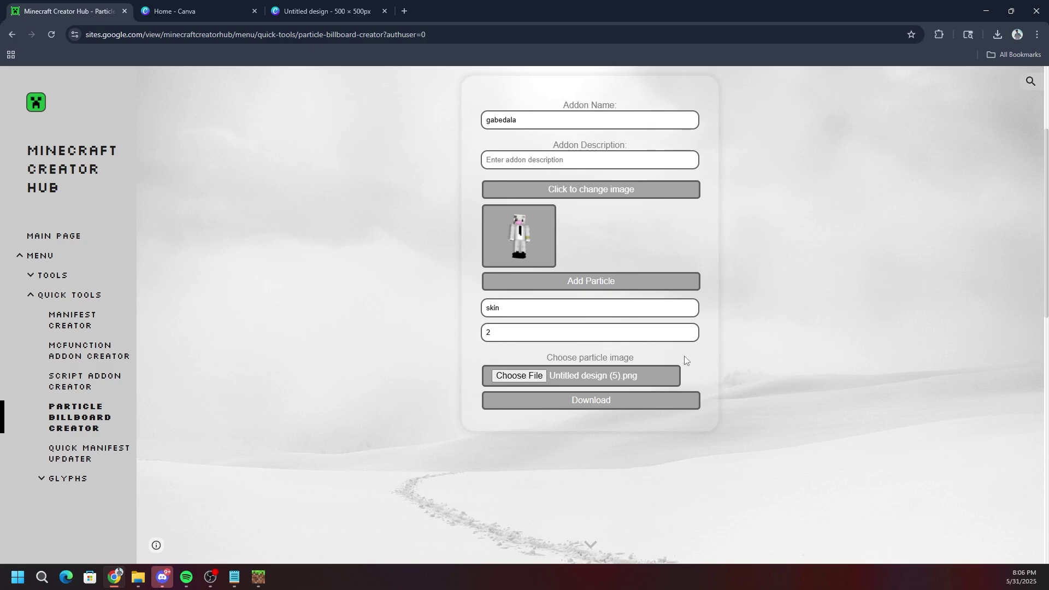
Step: Enter gabedala as the addon description and download the finished addon
{"action": "scroll", "coordinate": [705, 347], "scroll_direction": "down", "scroll_amount": 1}
{"action": "scroll", "coordinate": [641, 386], "scroll_direction": "up", "scroll_amount": 1}
{"action": "left_click", "coordinate": [600, 456]}
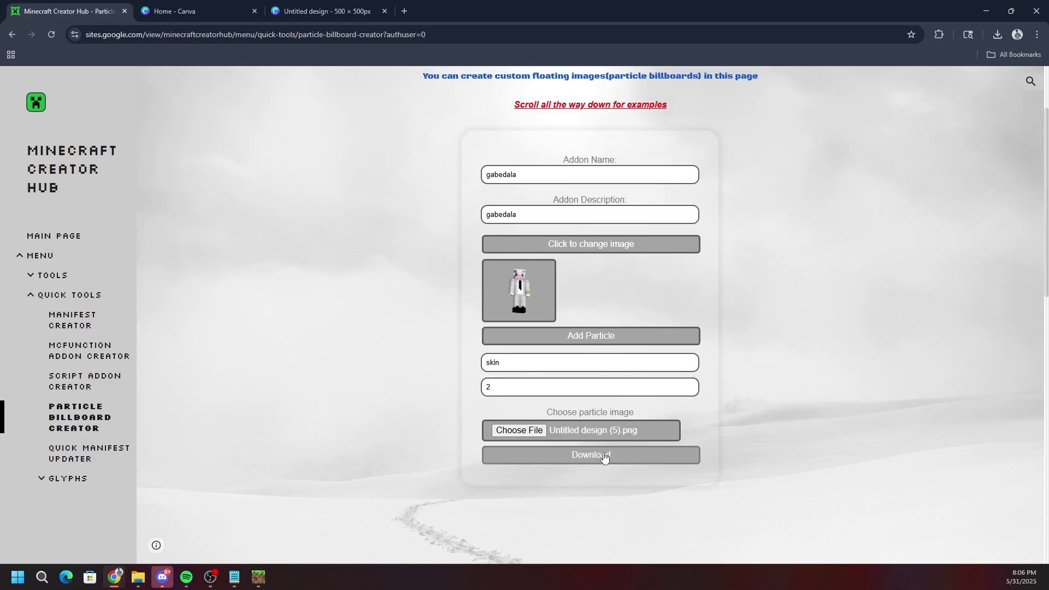
{"action": "left_click", "coordinate": [604, 457]}
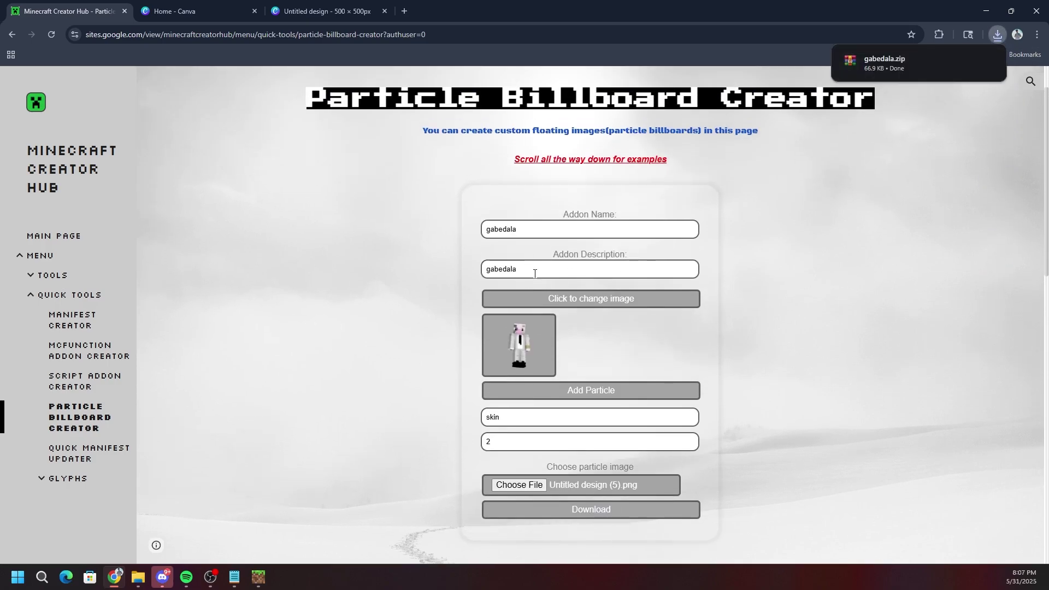
{"action": "double_click", "coordinate": [539, 271]}
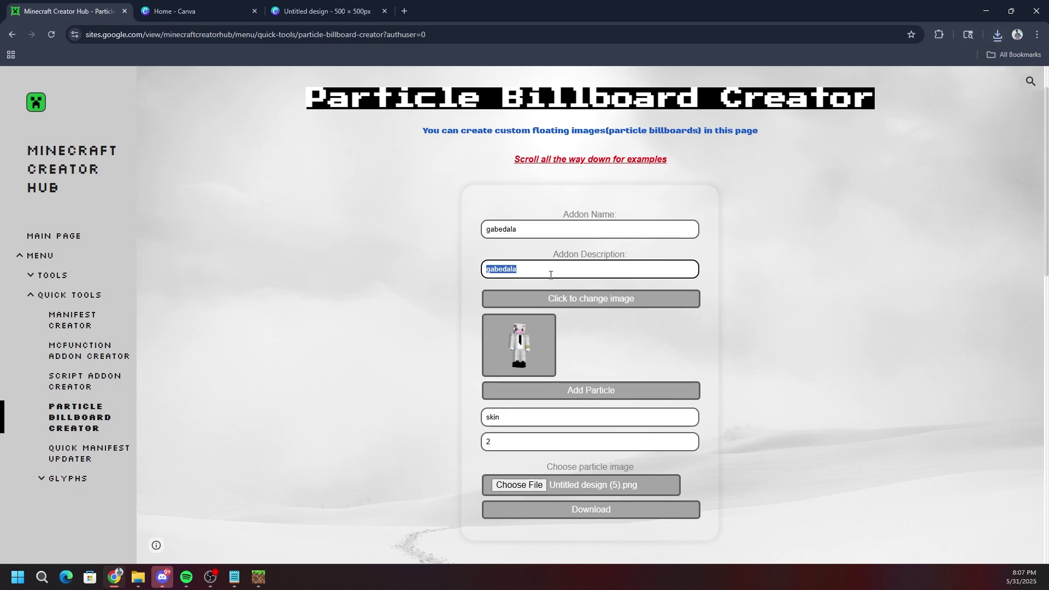
Step: Put the downloaded gabedala.zip into Minecraft's resource_packs folder
{"action": "left_click", "coordinate": [735, 277]}
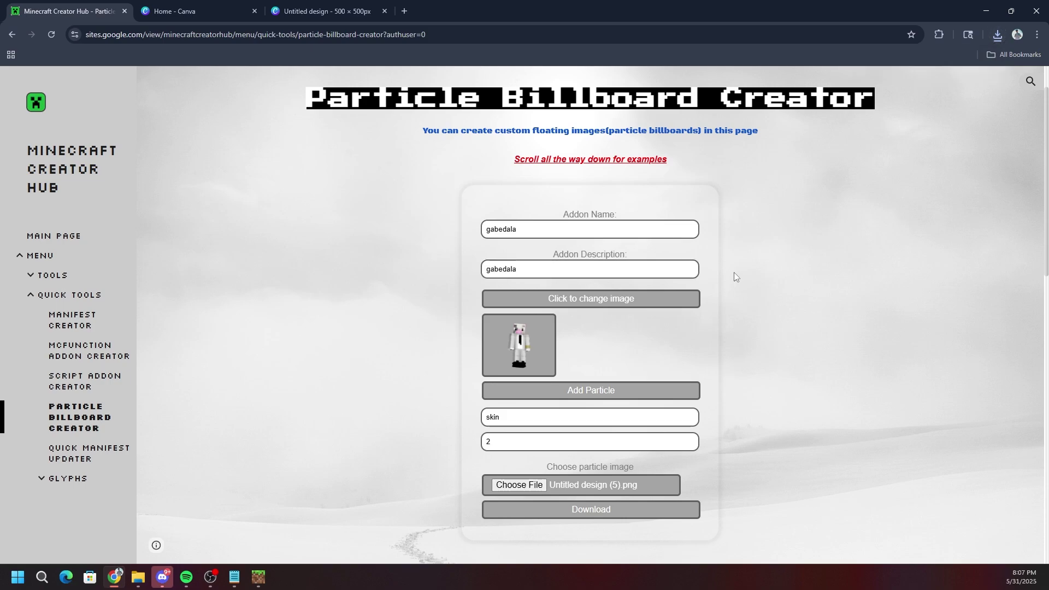
{"action": "left_click", "coordinate": [997, 36]}
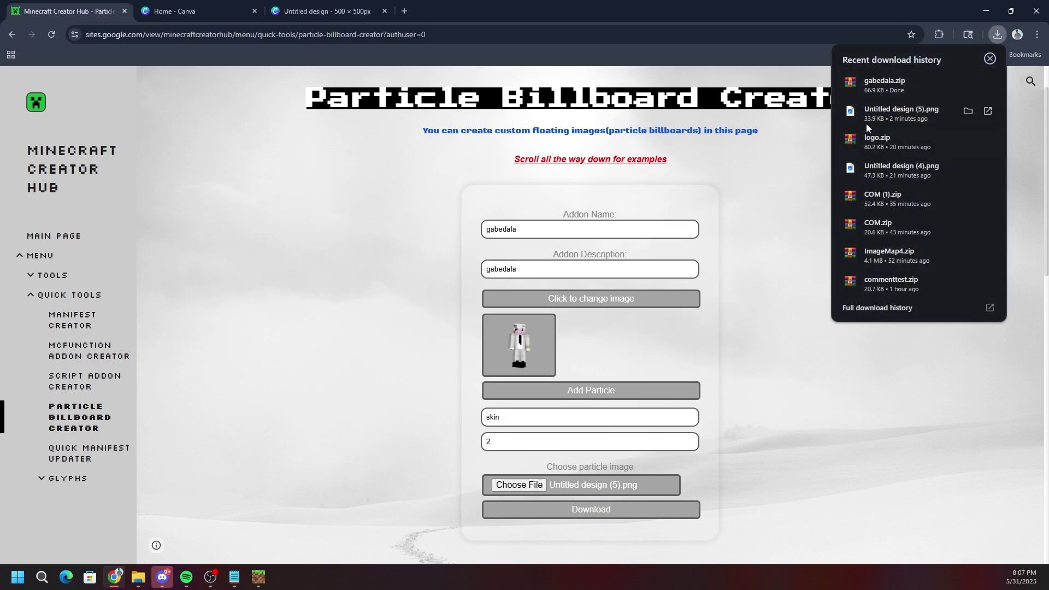
{"action": "left_click", "coordinate": [897, 89]}
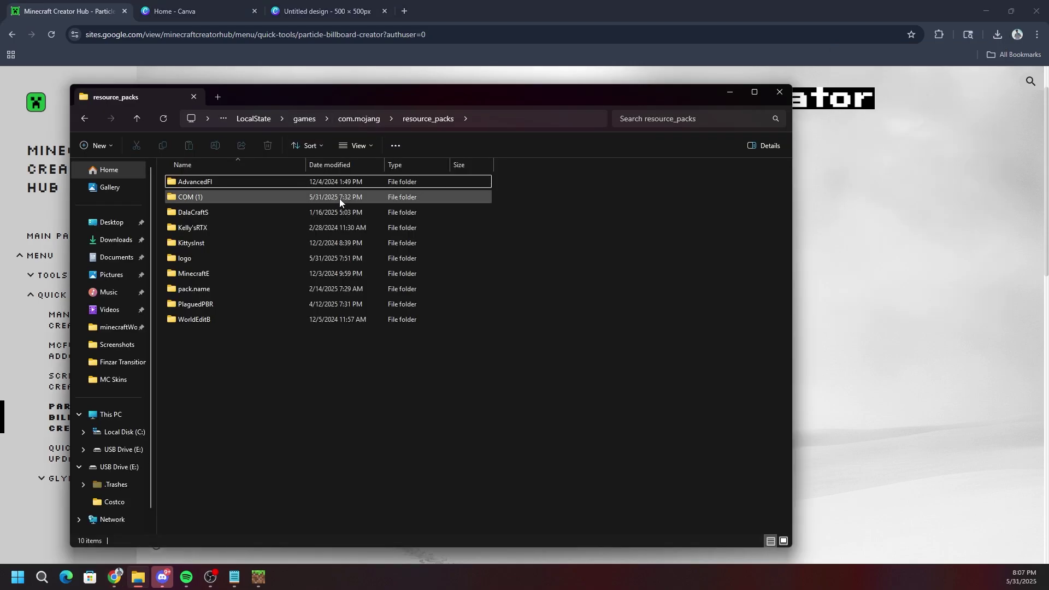
{"action": "left_click", "coordinate": [995, 36]}
{"action": "left_click_drag", "start_coordinate": [867, 84], "coordinate": [279, 363]}
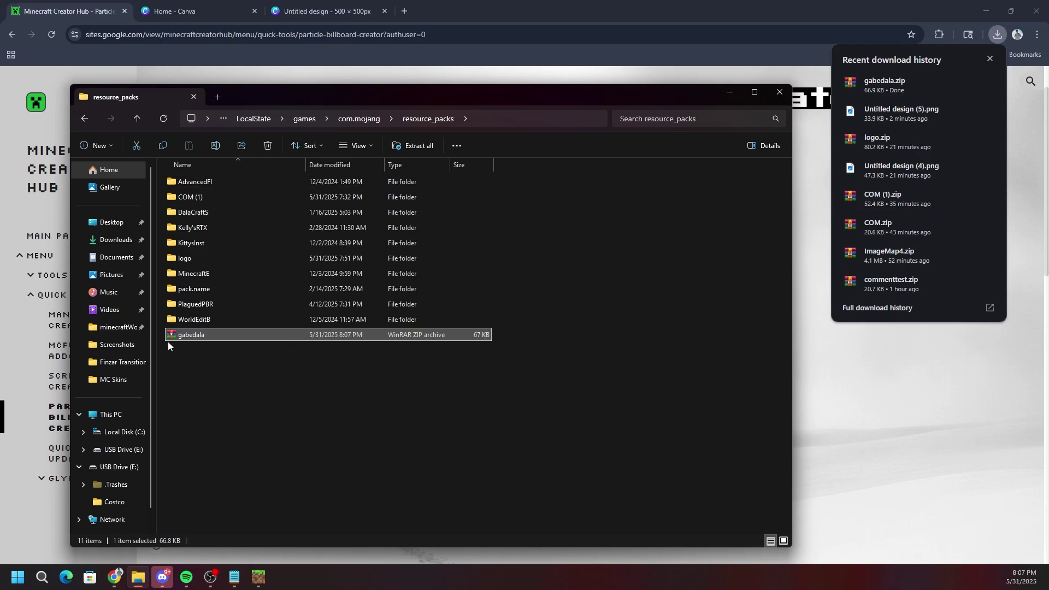
Step: Extract the gabedala archive into its own folder inside resource_packs and delete the zip file
{"action": "double_click", "coordinate": [216, 337]}
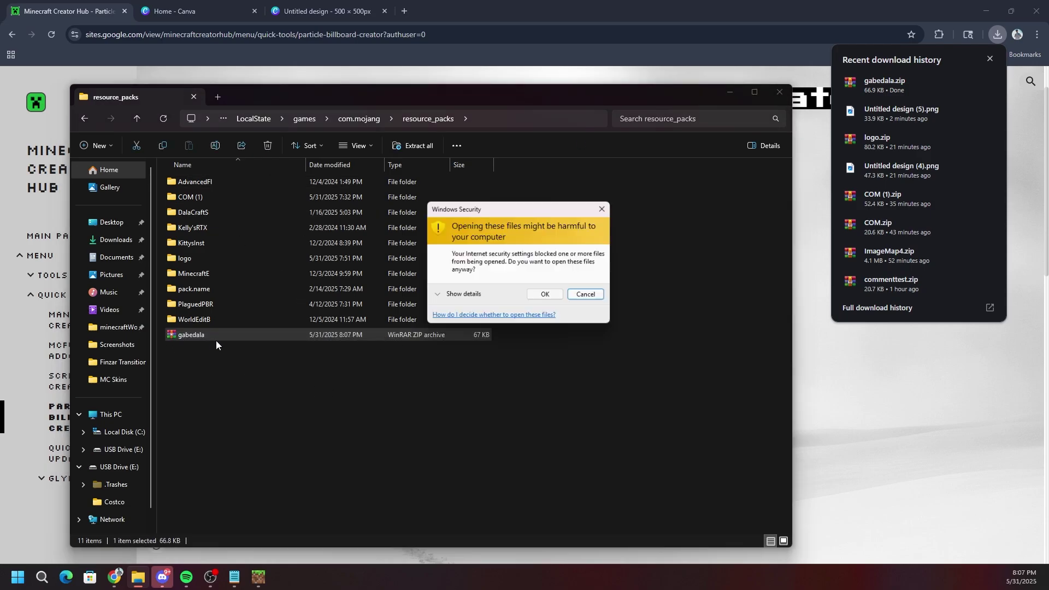
{"action": "left_click", "coordinate": [551, 297]}
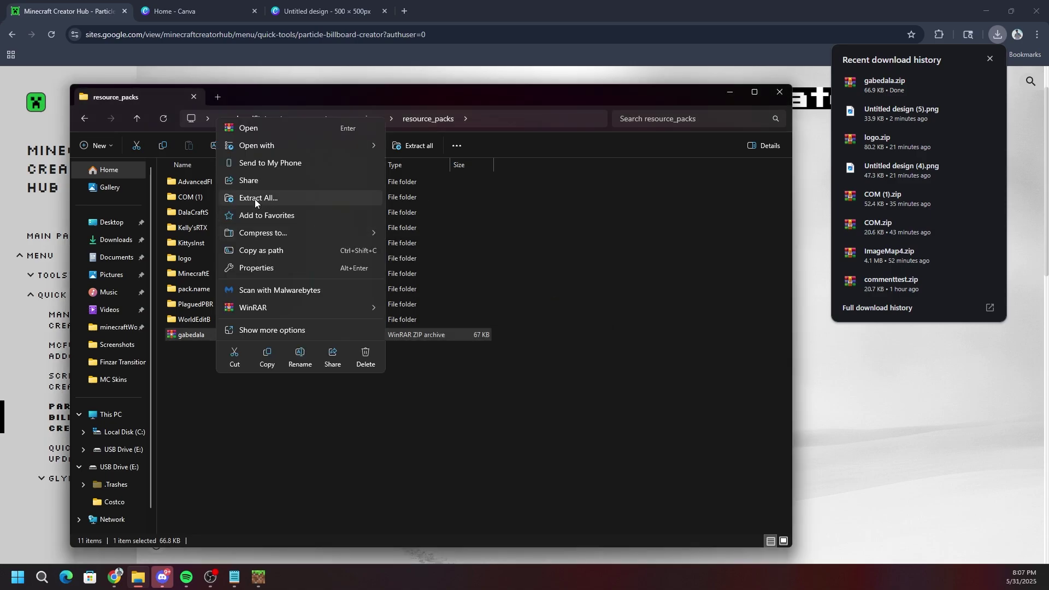
{"action": "left_click", "coordinate": [253, 199]}
{"action": "left_click_drag", "start_coordinate": [426, 263], "coordinate": [542, 253]}
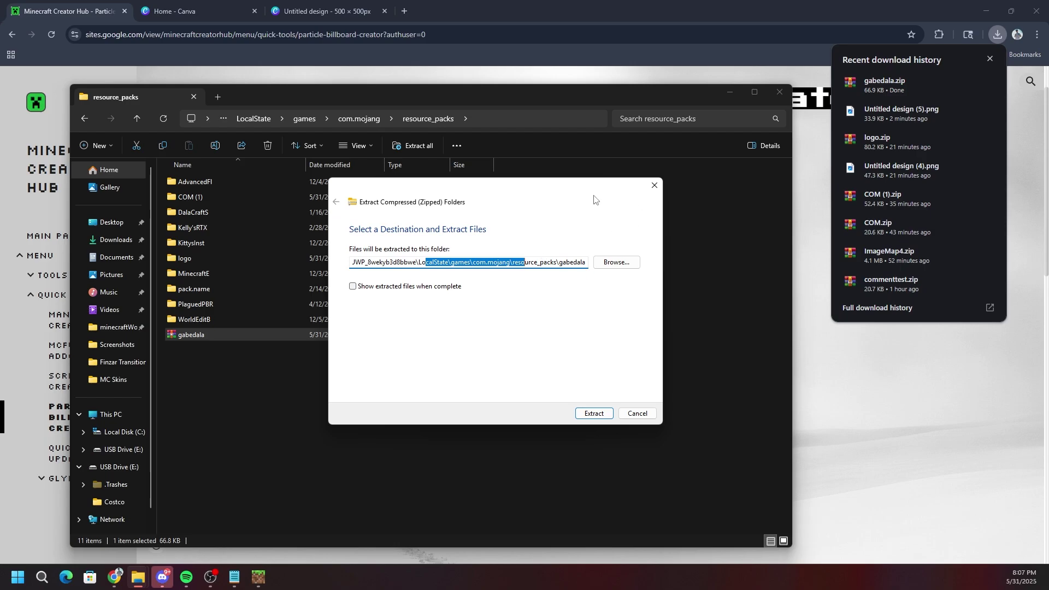
{"action": "left_click_drag", "start_coordinate": [594, 199], "coordinate": [640, 188]}
{"action": "left_click", "coordinate": [350, 93]}
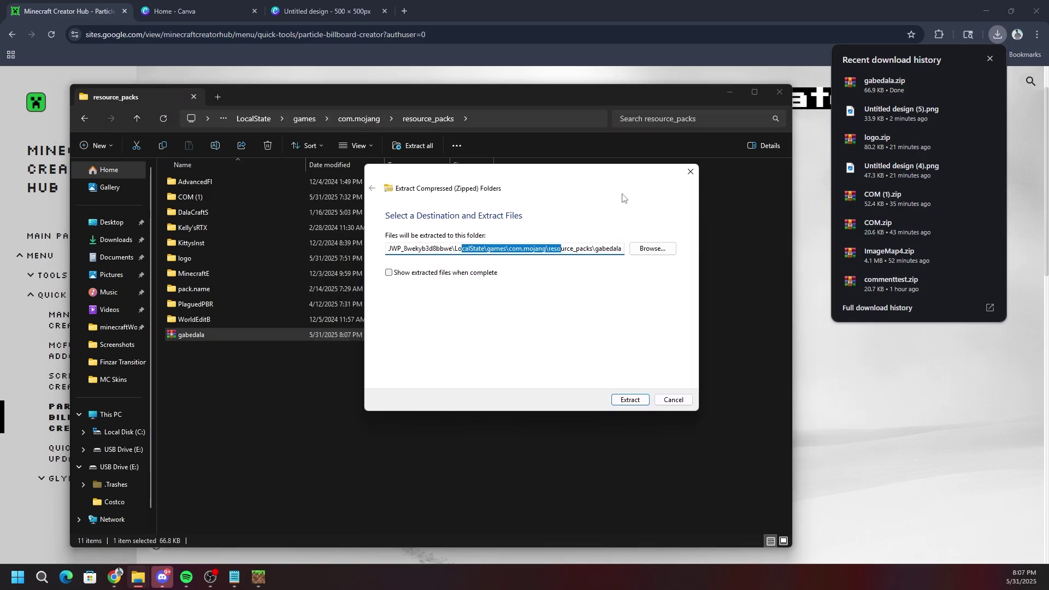
{"action": "left_click", "coordinate": [628, 400]}
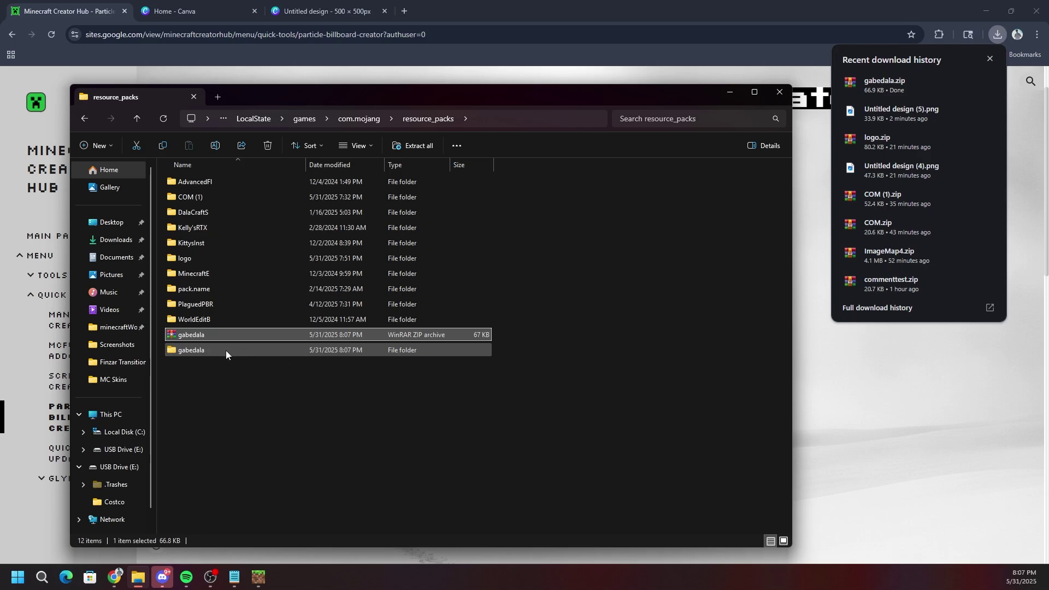
{"action": "left_click", "coordinate": [267, 147]}
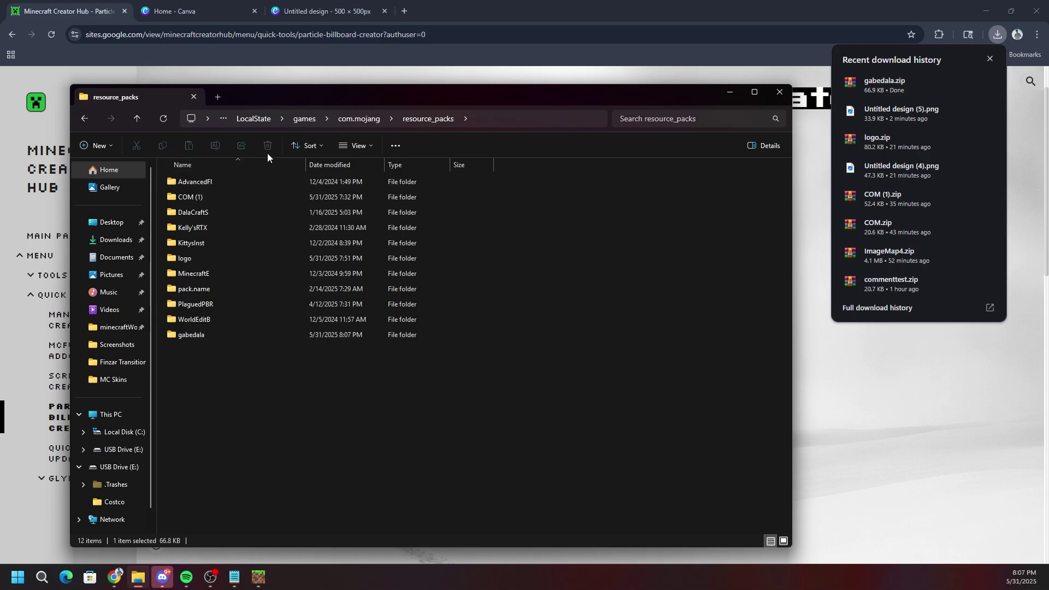
{"action": "left_click", "coordinate": [337, 396]}
Step: Switch to Minecraft and open the resource pack settings of the world named My World
{"action": "mouse_move", "coordinate": [258, 576]}
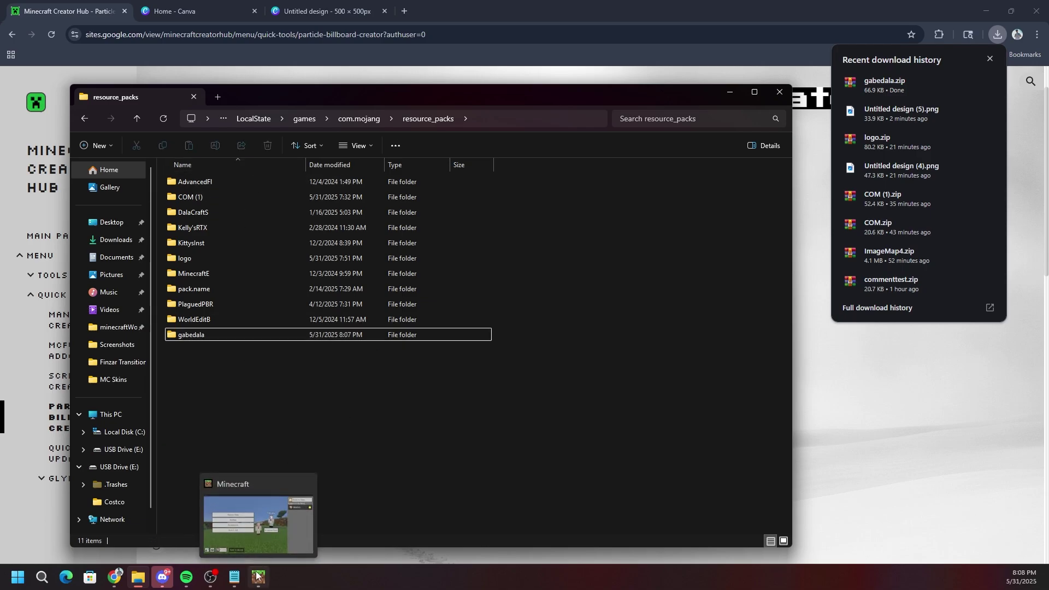
{"action": "left_click", "coordinate": [311, 479]}
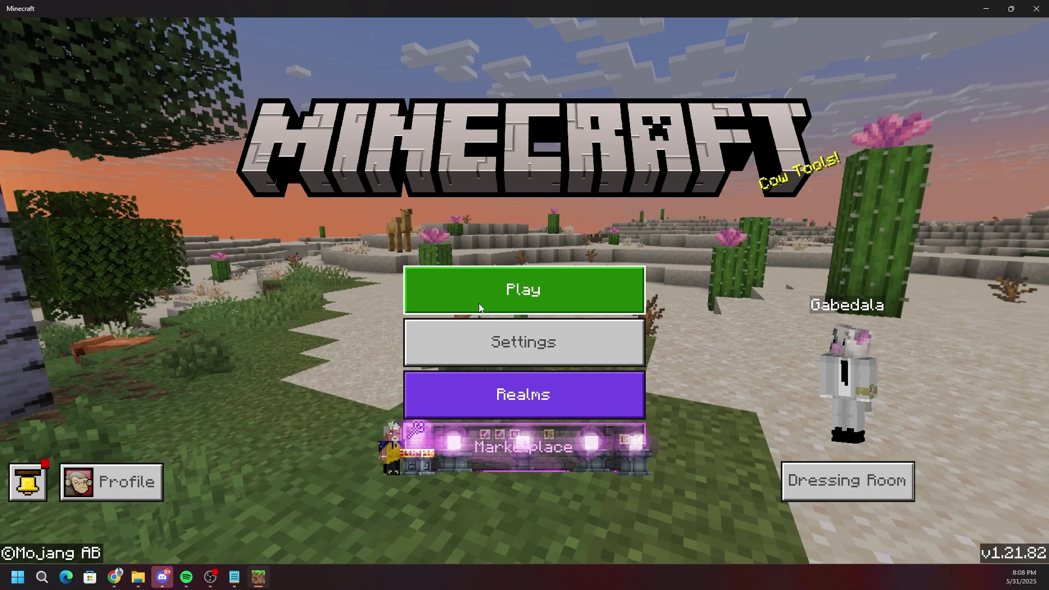
{"action": "left_click", "coordinate": [506, 278]}
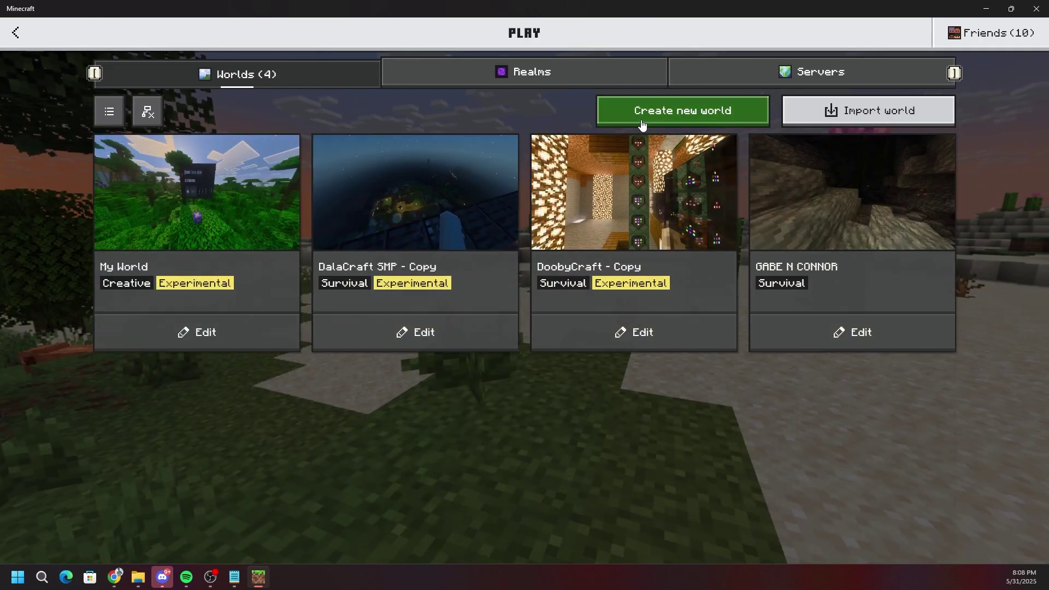
{"action": "left_click", "coordinate": [218, 332]}
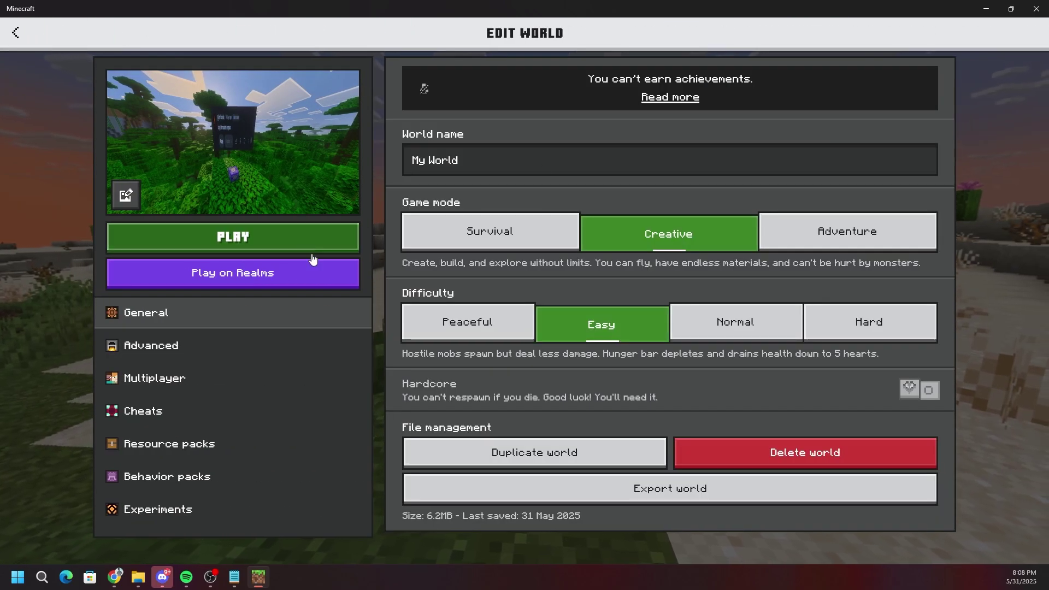
{"action": "left_click", "coordinate": [224, 444]}
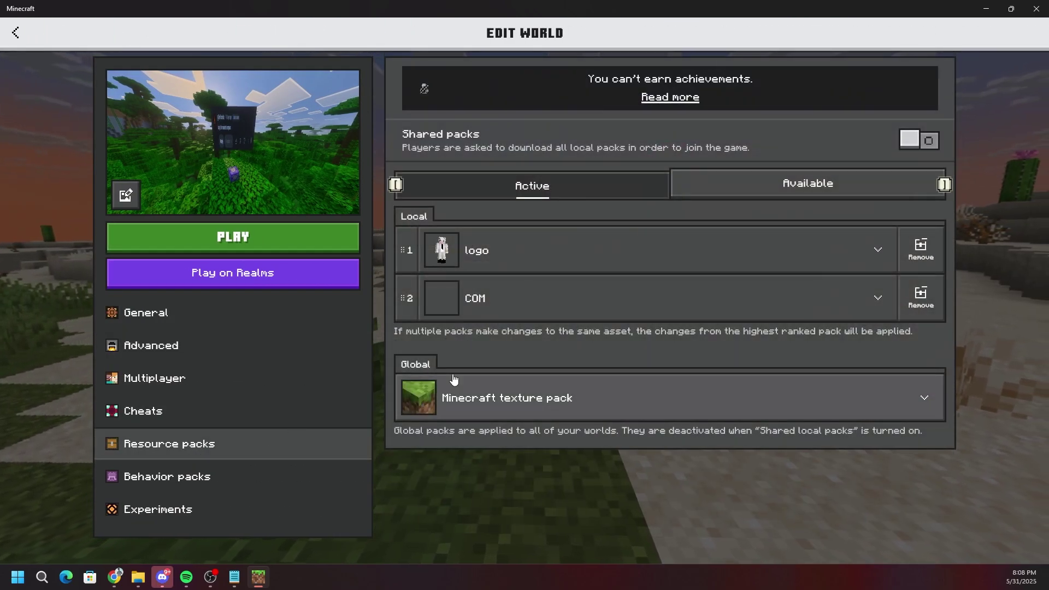
Step: Activate the gabedala pack from the owned packs and check it among the world's active packs
{"action": "left_click", "coordinate": [775, 189]}
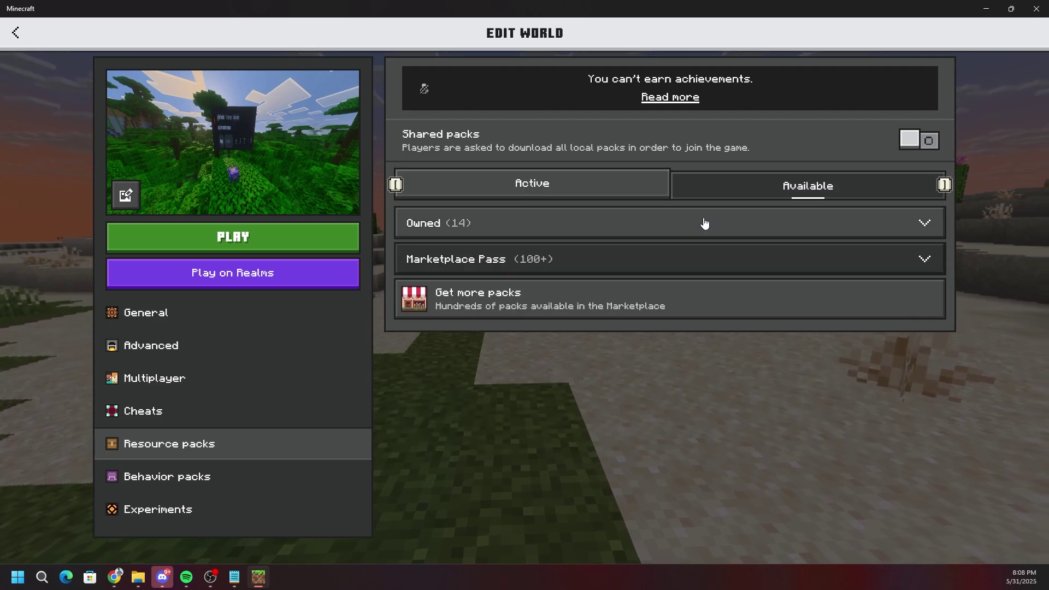
{"action": "left_click", "coordinate": [538, 225]}
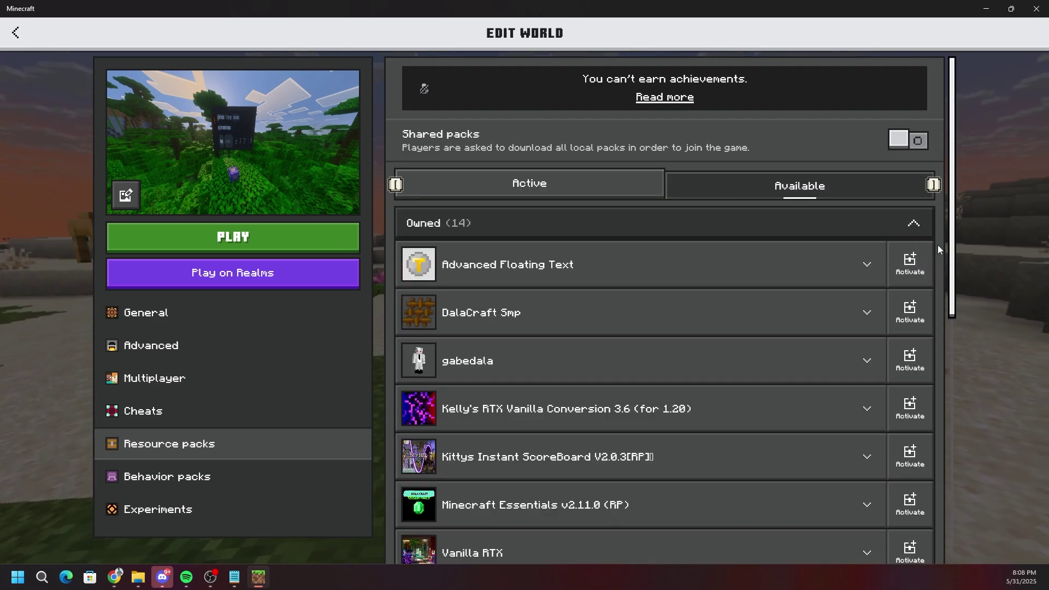
{"action": "scroll", "coordinate": [861, 356], "scroll_direction": "down", "scroll_amount": 2}
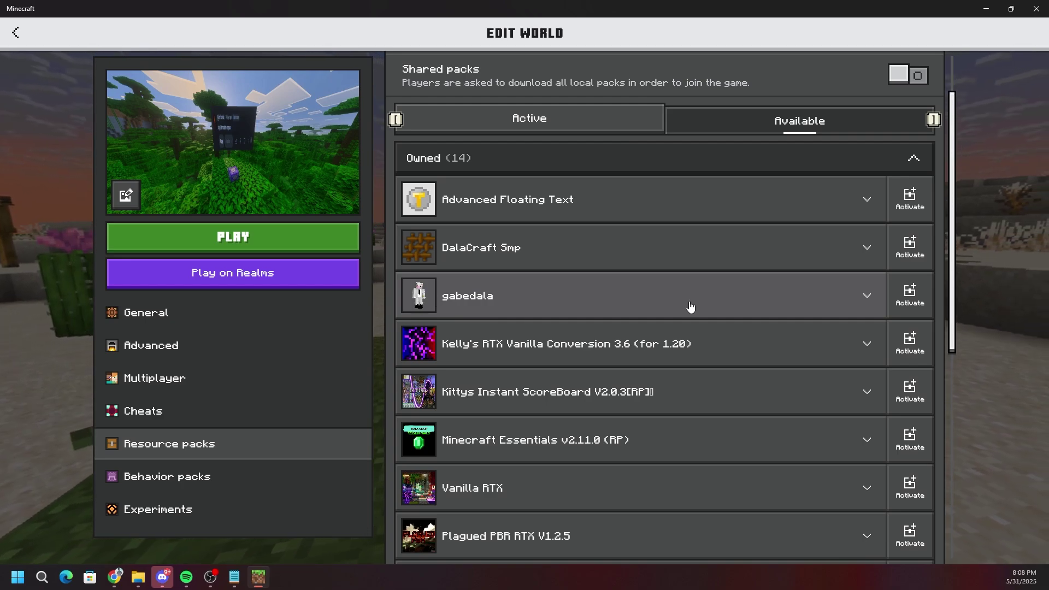
{"action": "left_click", "coordinate": [919, 305]}
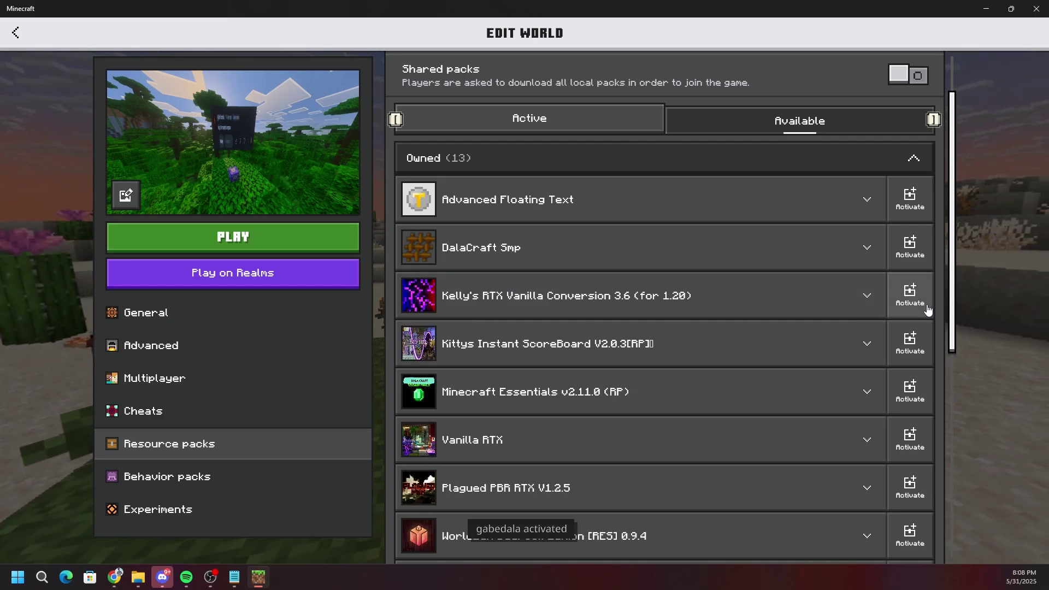
{"action": "left_click", "coordinate": [520, 120]}
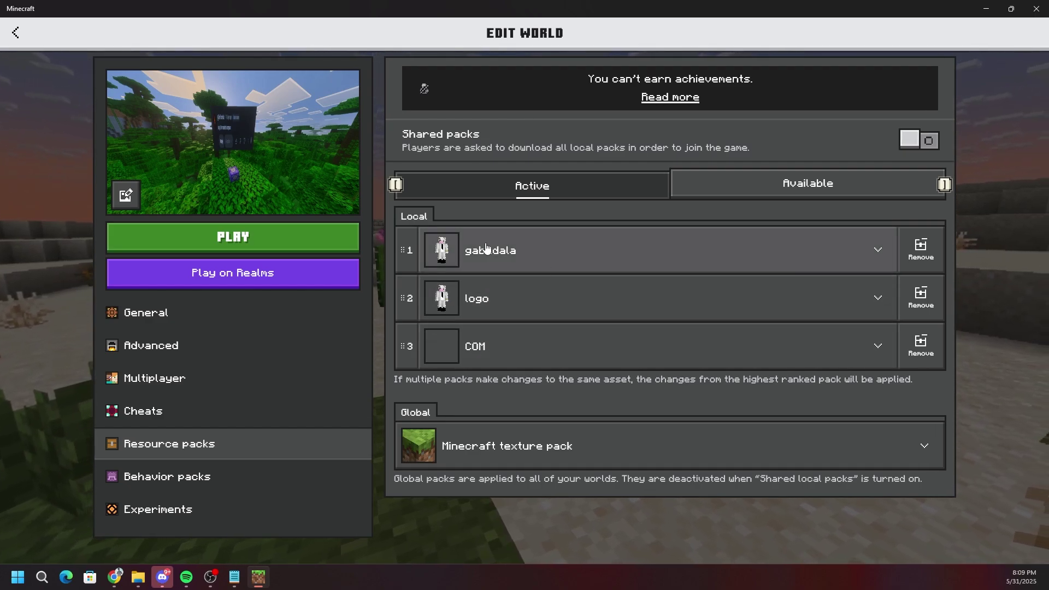
Step: Start playing My World in first-person view and make the game full screen
{"action": "left_click", "coordinate": [240, 239]}
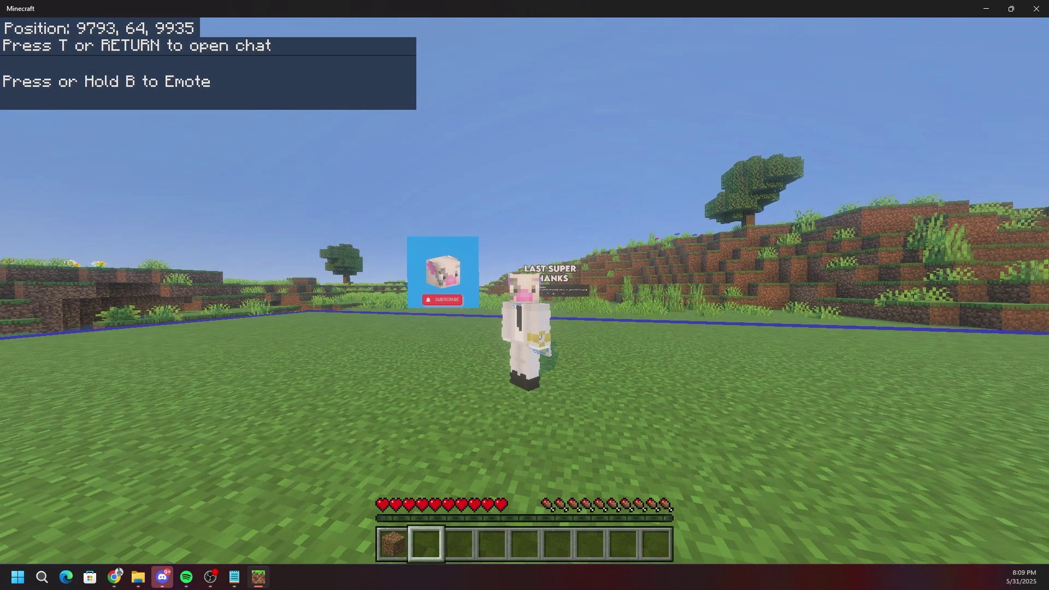
{"action": "key", "text": "F5"}
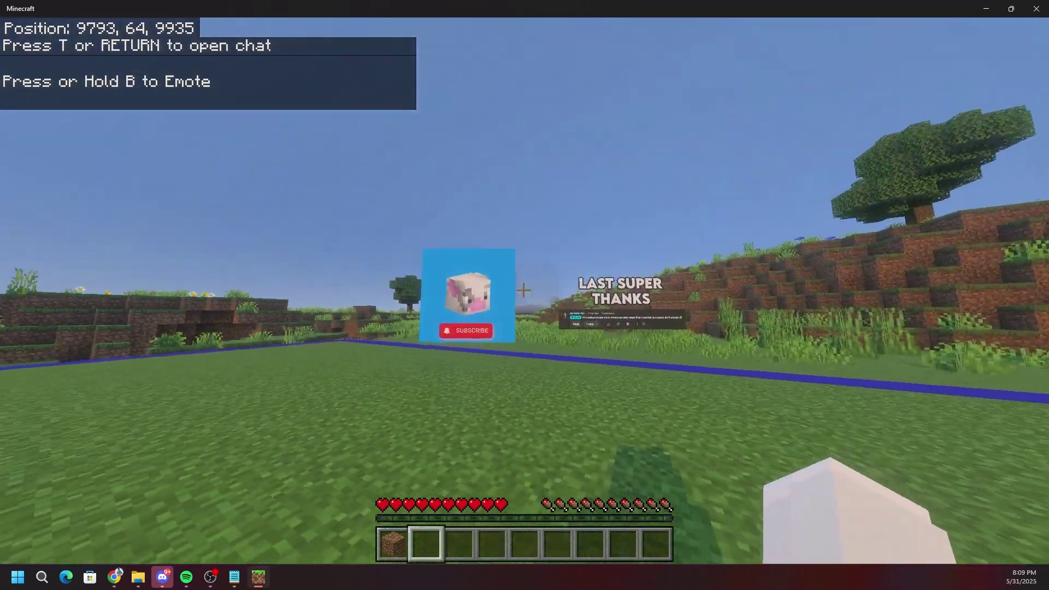
{"action": "key", "text": "w"}
{"action": "key", "text": "w"}
{"action": "left_click", "coordinate": [524, 290]}
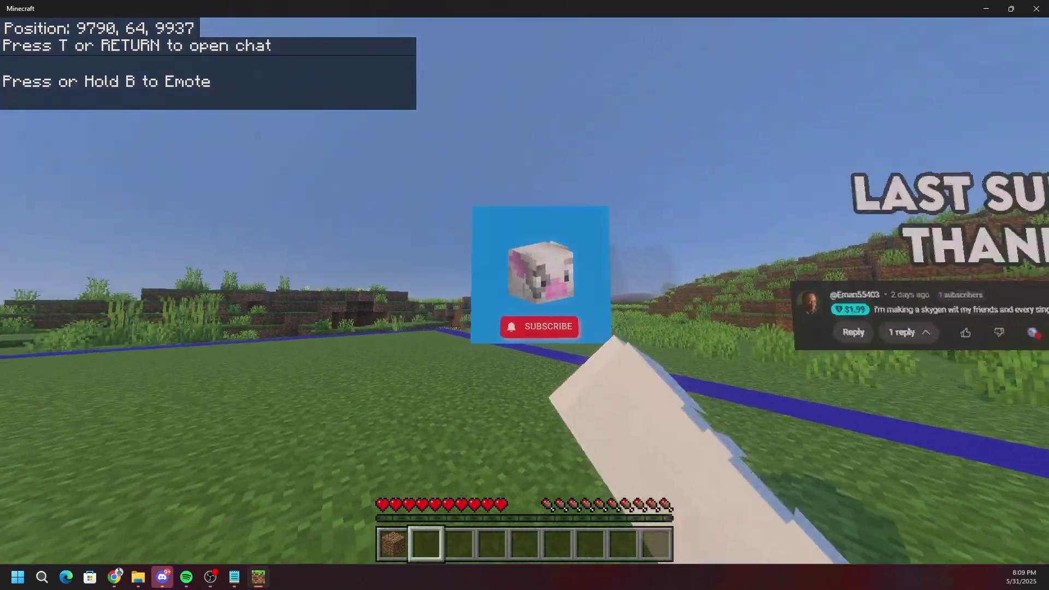
{"action": "key", "text": "F11"}
{"action": "key", "text": "w"}
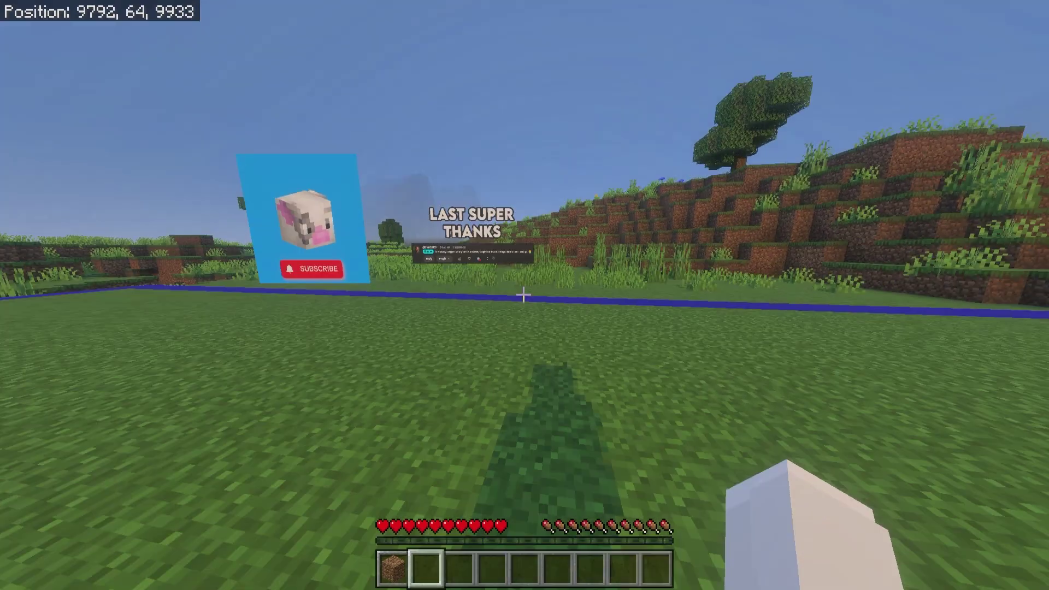
Step: Change the game mode to Creative with the command /gamemode c
{"action": "key", "text": "slash"}
{"action": "type", "text": "gamemod"}
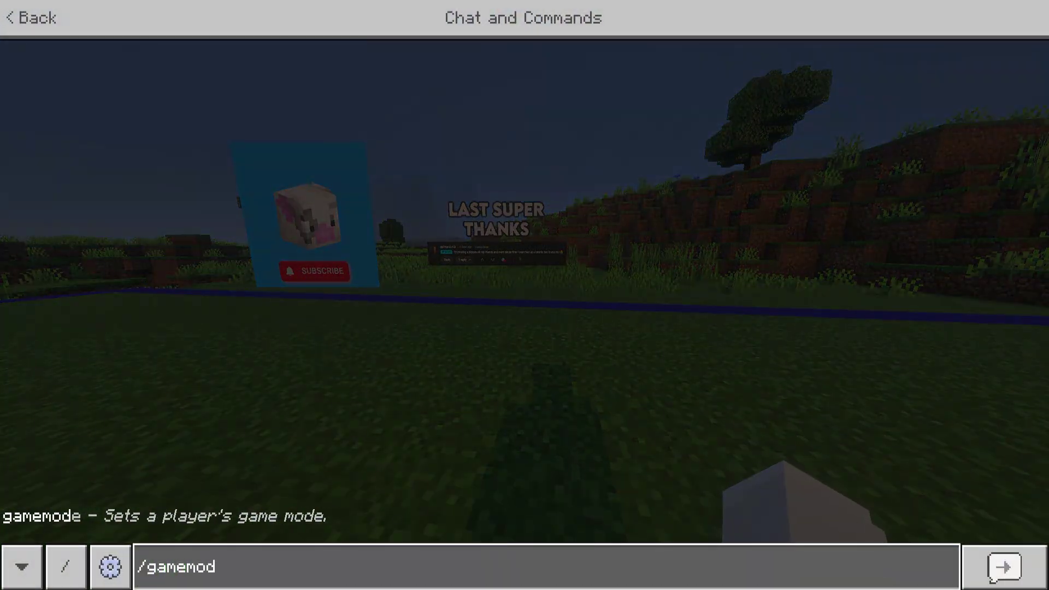
{"action": "type", "text": "e c"}
{"action": "key", "text": "Return"}
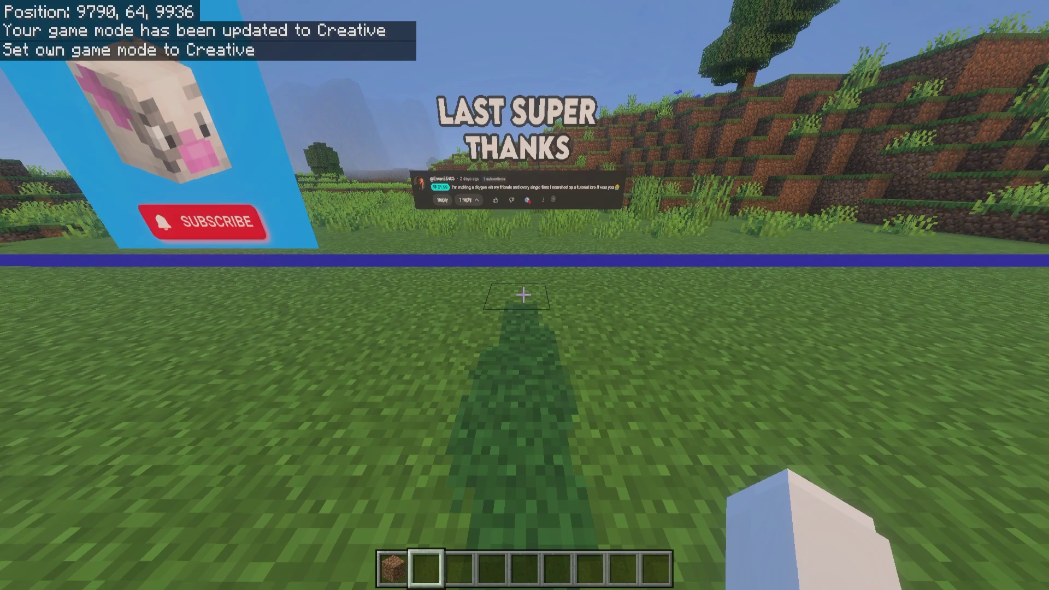
Step: Obtain a command block with /give @s command_block and place it on the grass ahead
{"action": "key", "text": "slash"}
{"action": "type", "text": "give @s"}
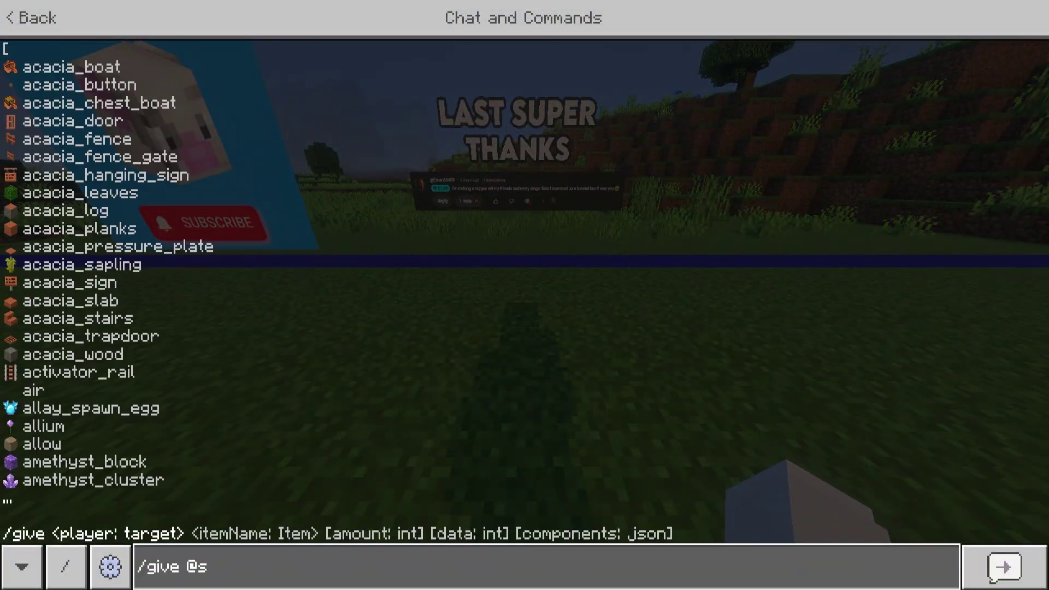
{"action": "type", "text": " command_block"}
{"action": "key", "text": "Return"}
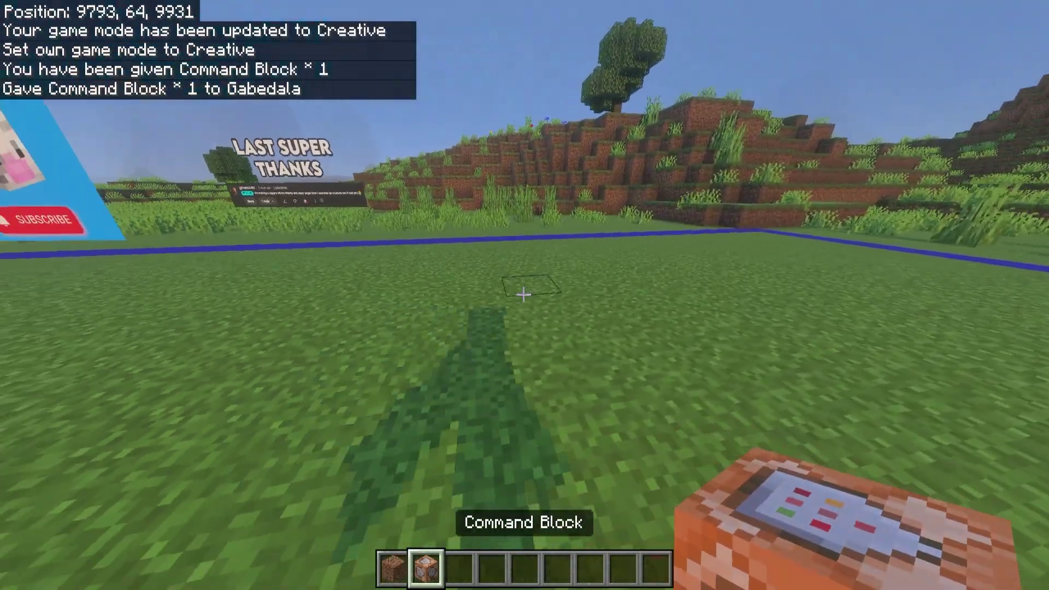
{"action": "right_click", "coordinate": [523, 295]}
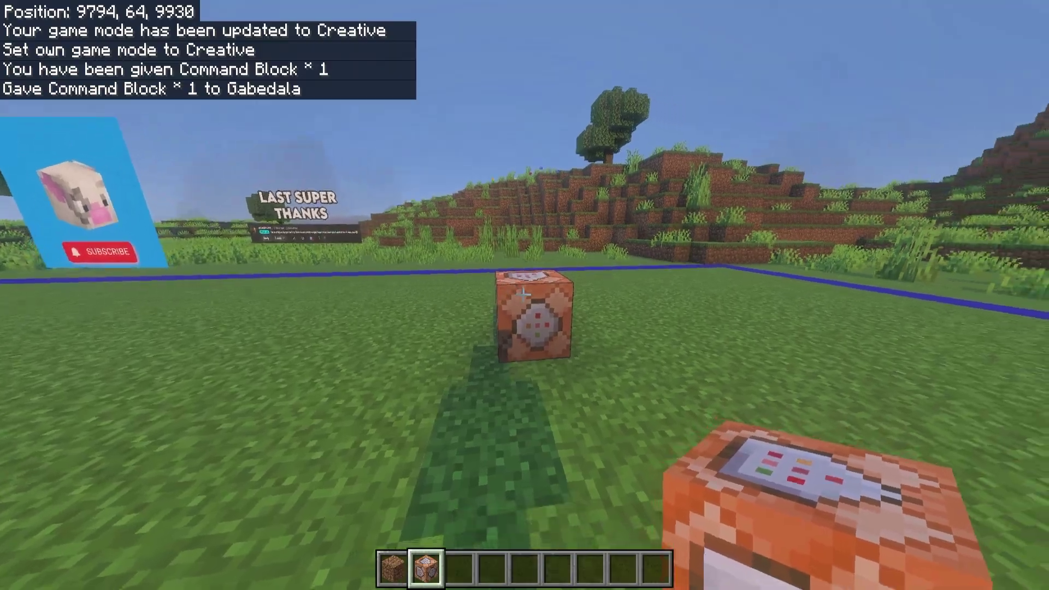
Step: Configure the command block as Repeat and Always Active, with hover note gabe and command /particle mcch:skin ~~2~
{"action": "right_click", "coordinate": [523, 295]}
{"action": "left_click", "coordinate": [298, 255]}
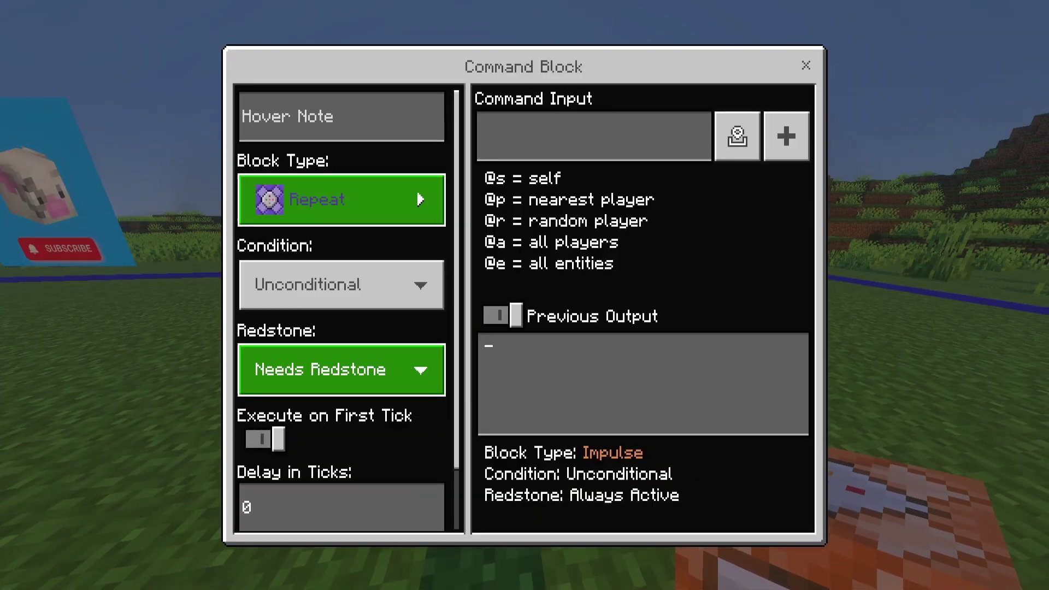
{"action": "left_click", "coordinate": [341, 370]}
{"action": "left_click", "coordinate": [328, 390]}
{"action": "key", "text": "Return"}
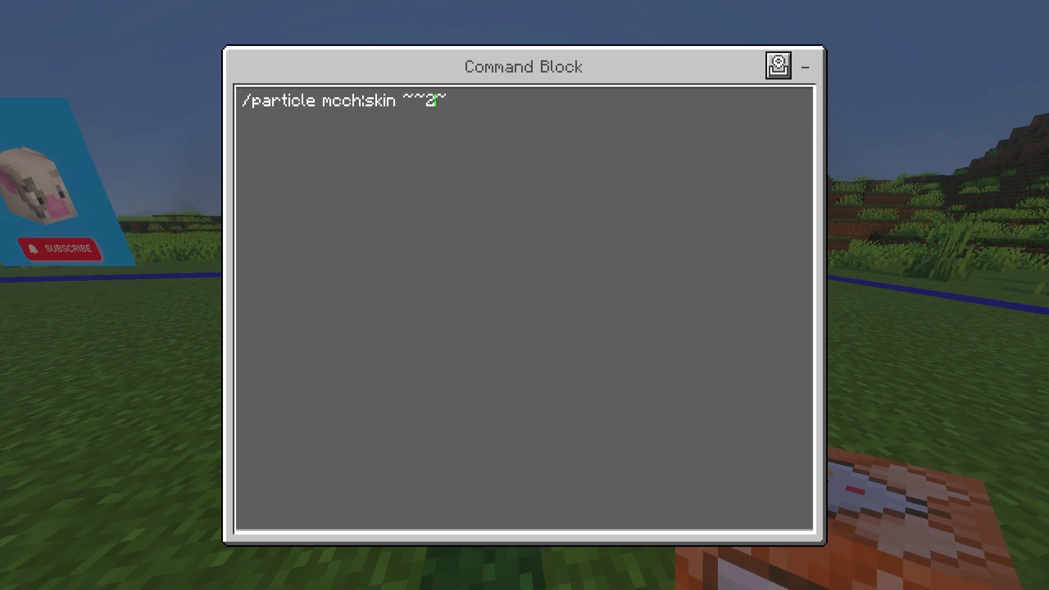
{"action": "key", "text": "Escape"}
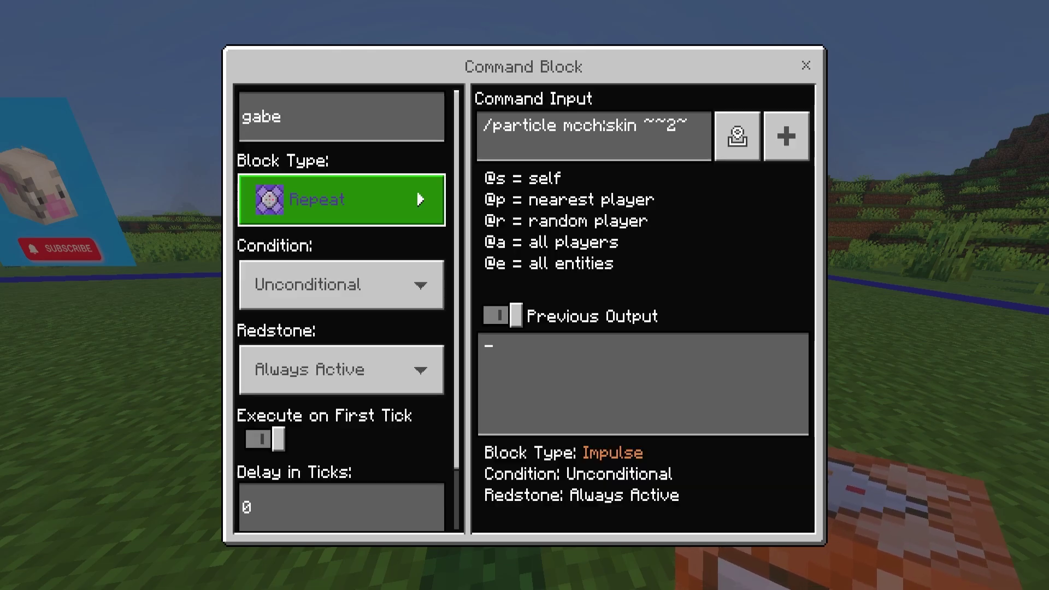
{"action": "key", "text": "Escape"}
Step: Switch to the empty third hotbar slot and move around the command block to inspect the floating skin image
{"action": "key", "text": "3"}
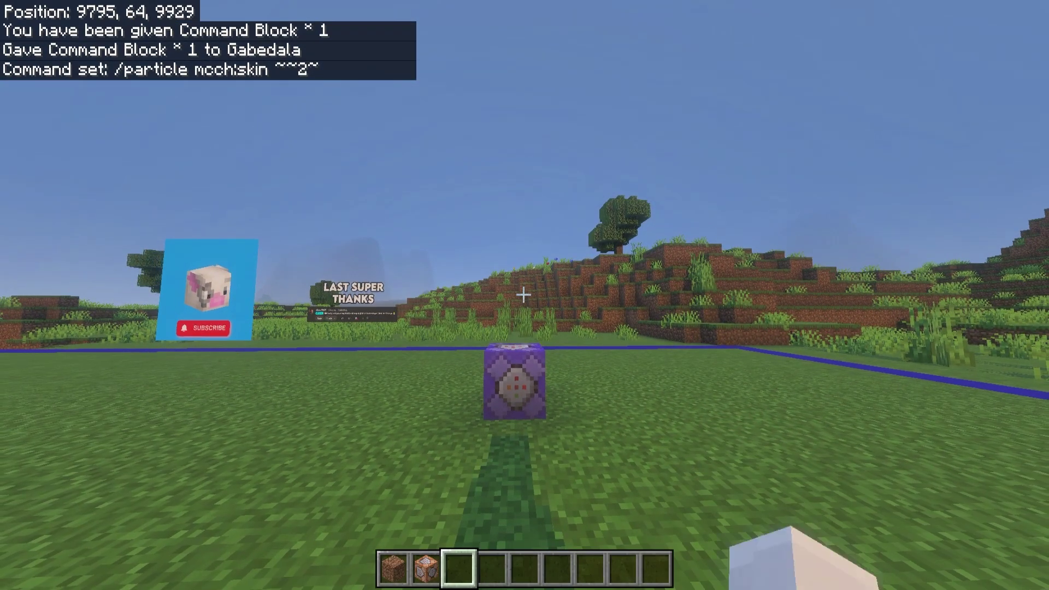
{"action": "key", "text": "s"}
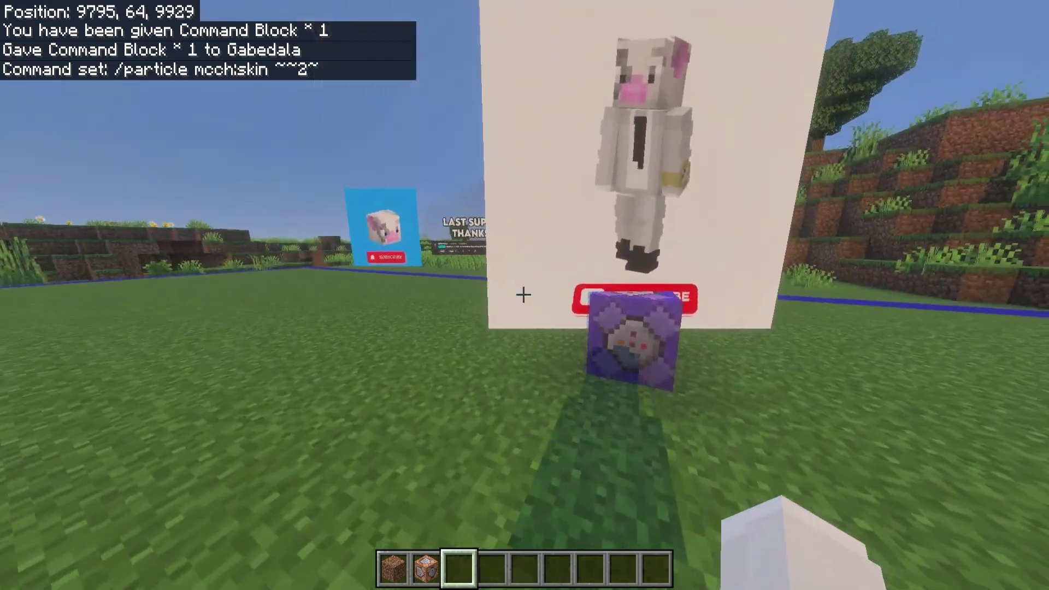
{"action": "key", "text": "w"}
{"action": "key", "text": "space"}
{"action": "key", "text": "s"}
{"action": "key", "text": "d"}
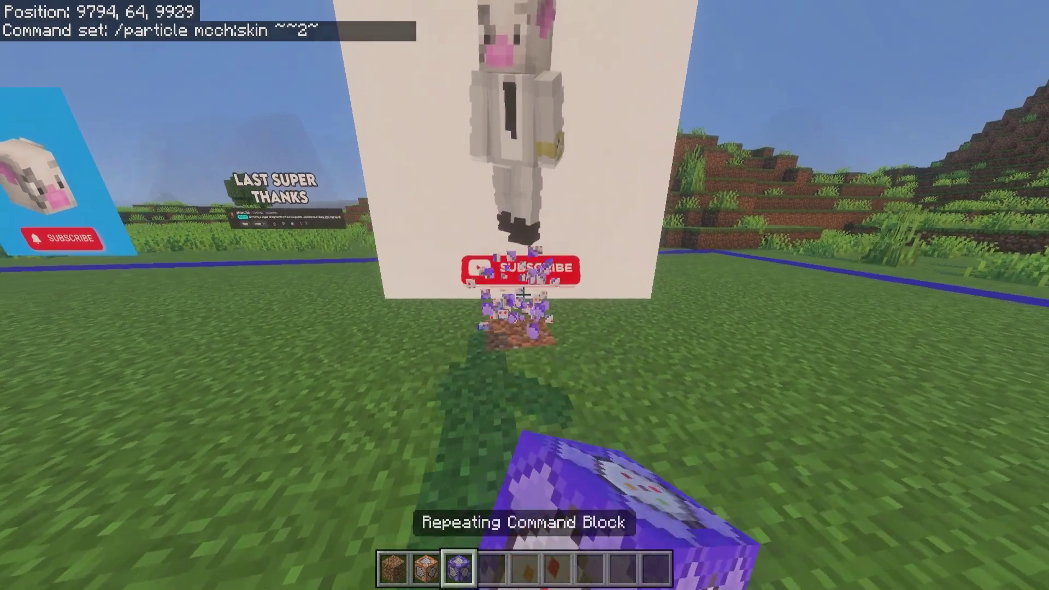
Step: Dig a hole in the grass below the floating image and place the repeating command block at its bottom
{"action": "key", "text": "w"}
{"action": "left_click", "coordinate": [523, 295]}
{"action": "left_click", "coordinate": [523, 295]}
{"action": "right_click", "coordinate": [523, 295]}
{"action": "key", "text": "s"}
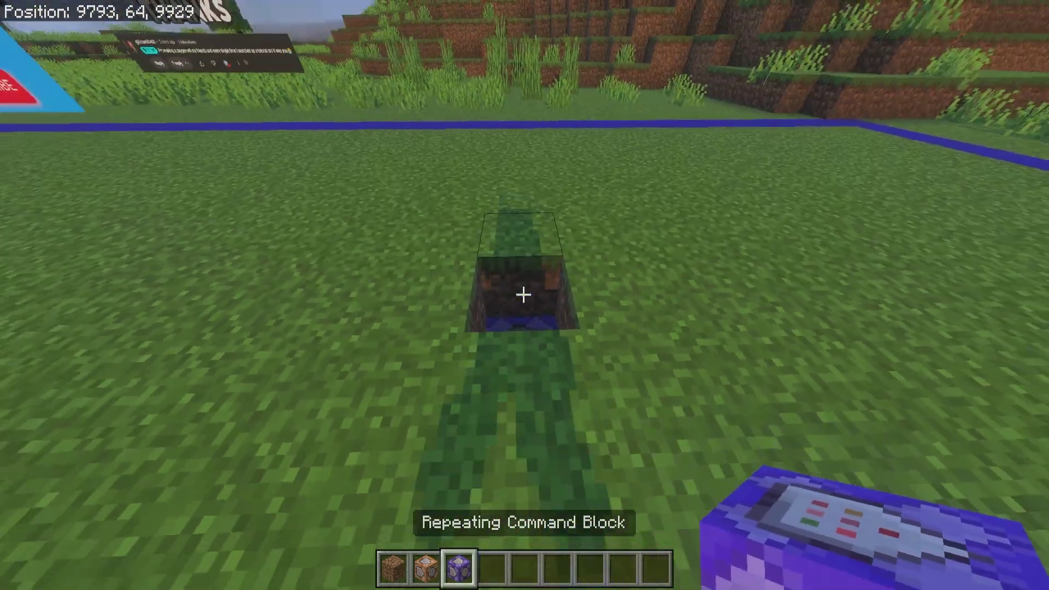
Step: Copy a grass block into the fourth hotbar slot and switch to the empty sixth slot
{"action": "scroll", "coordinate": [523, 295], "scroll_direction": "down", "scroll_amount": 2}
{"action": "key", "text": "s"}
{"action": "middle_click", "coordinate": [523, 295]}
{"action": "scroll", "coordinate": [523, 295], "scroll_direction": "down", "scroll_amount": 2}
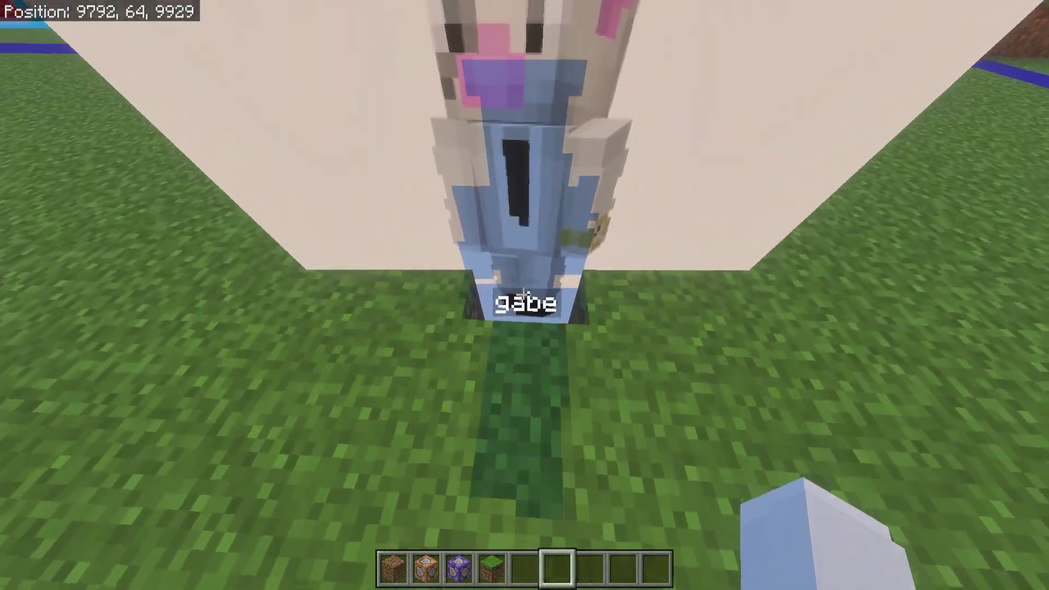
Step: Change the sunken block's command to /particle mcch:skin ~~5~, check the image height, and adjust the command to /particle mcch:skin ~~4~
{"action": "right_click", "coordinate": [523, 295]}
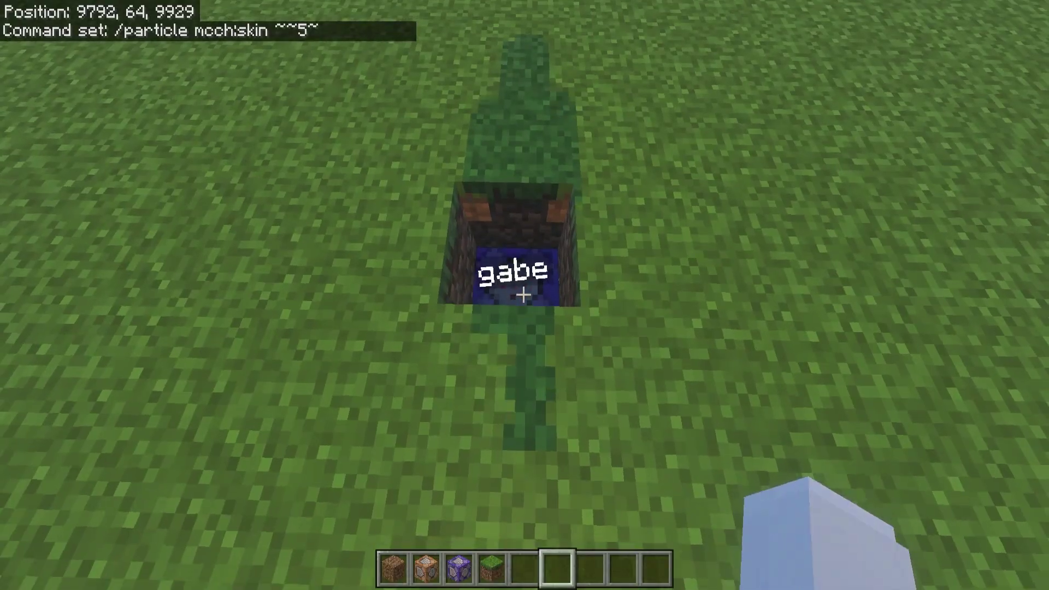
{"action": "right_click", "coordinate": [523, 295]}
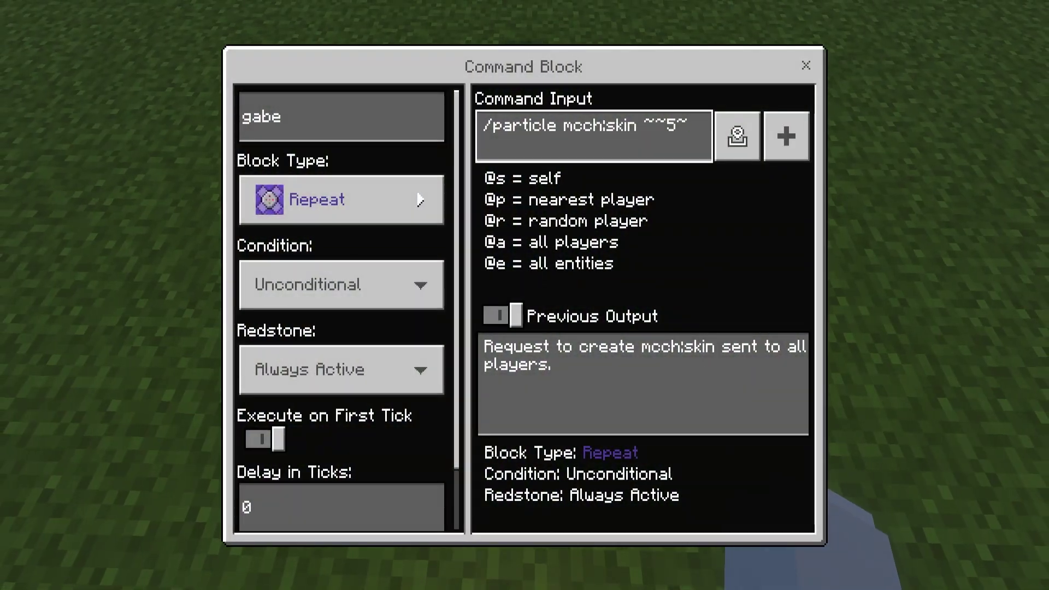
{"action": "key", "text": "Escape"}
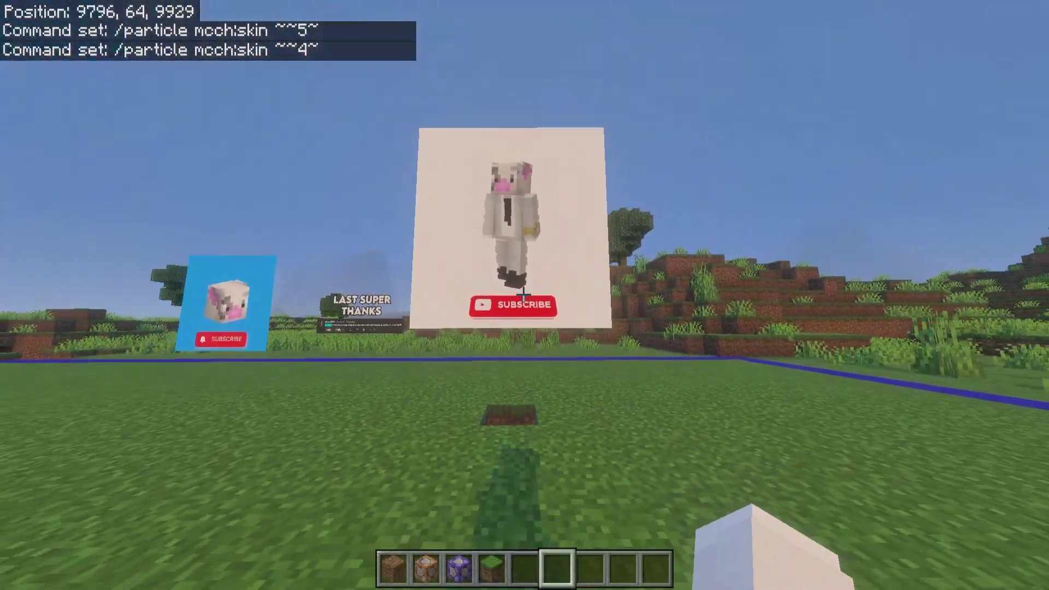
Step: Cover the hole above the command block with a grass block and switch back to the empty sixth hotbar slot
{"action": "key", "text": "w"}
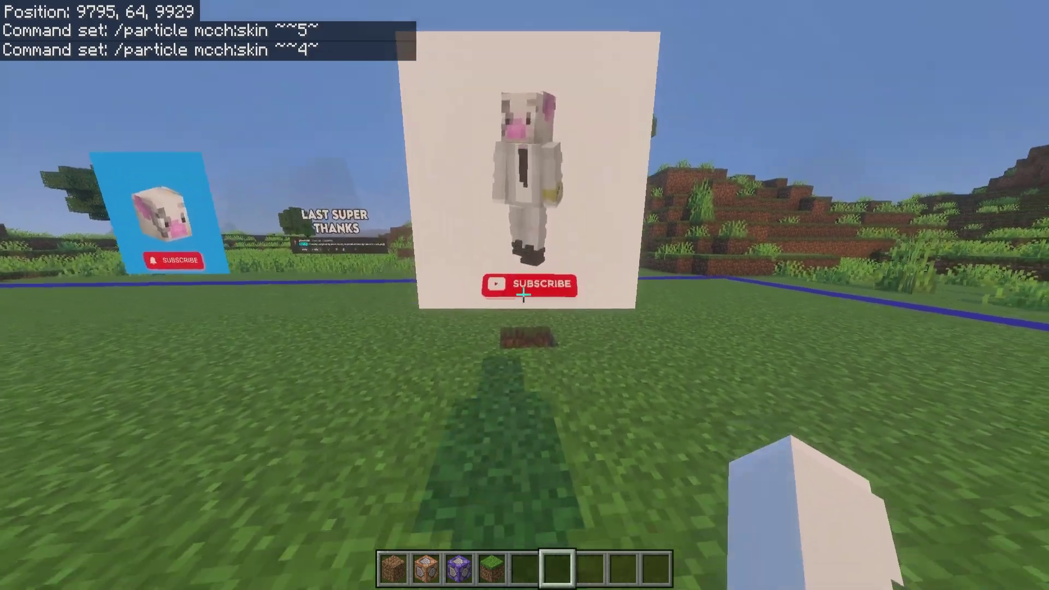
{"action": "scroll", "coordinate": [523, 295], "scroll_direction": "up", "scroll_amount": 2}
{"action": "right_click", "coordinate": [523, 295]}
{"action": "key", "text": "s"}
{"action": "scroll", "coordinate": [523, 295], "scroll_direction": "down", "scroll_amount": 2}
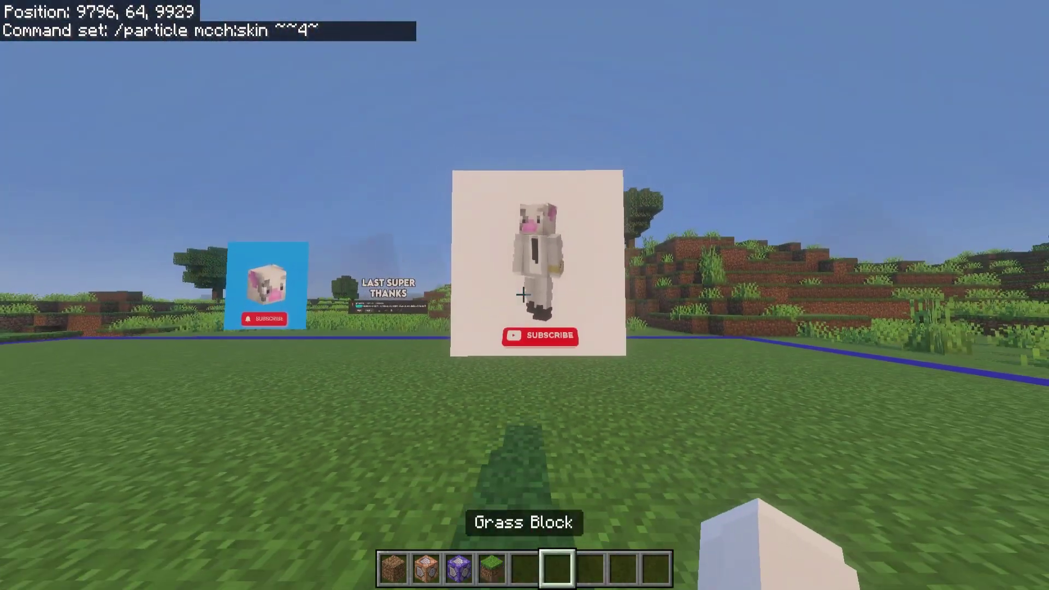
Step: Inspect the floating skin image up close and from farther away, using the front-facing third-person view
{"action": "key", "text": "w"}
{"action": "key", "text": "w"}
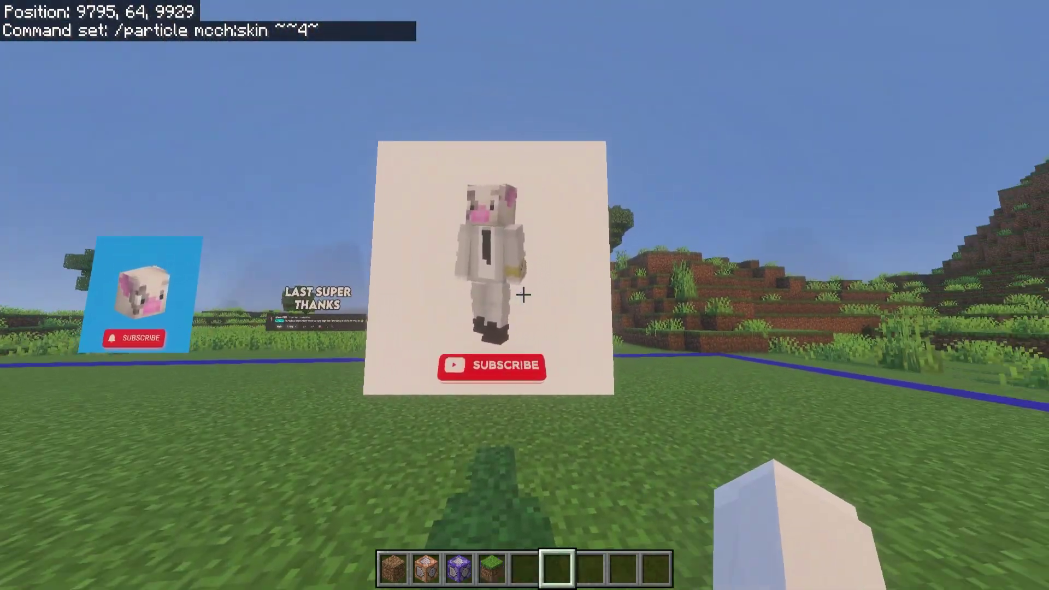
{"action": "key", "text": "w"}
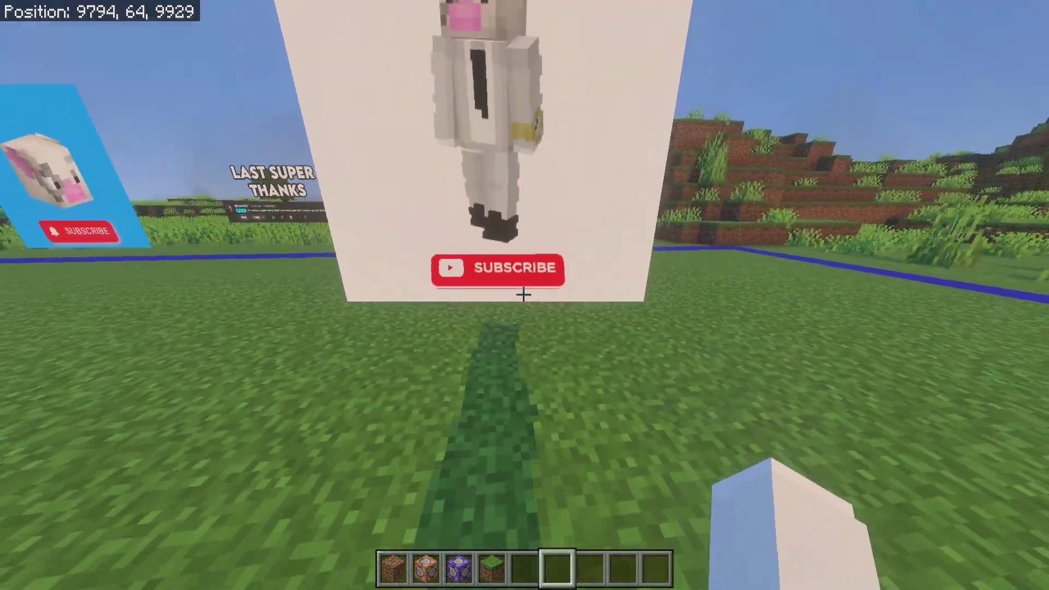
{"action": "key", "text": "s"}
{"action": "key", "text": "F5"}
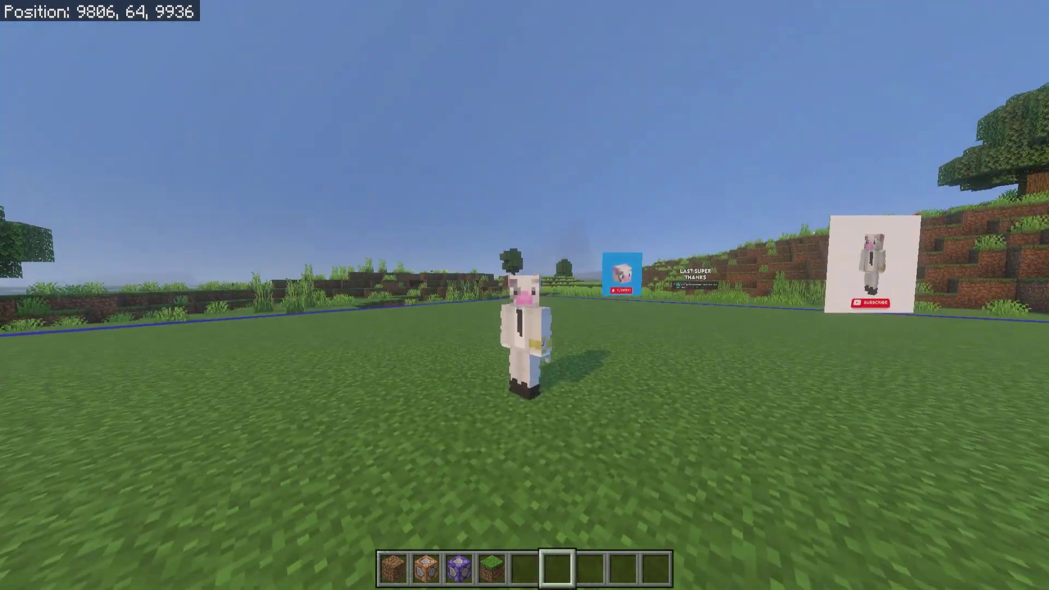
{"action": "key", "text": "w"}
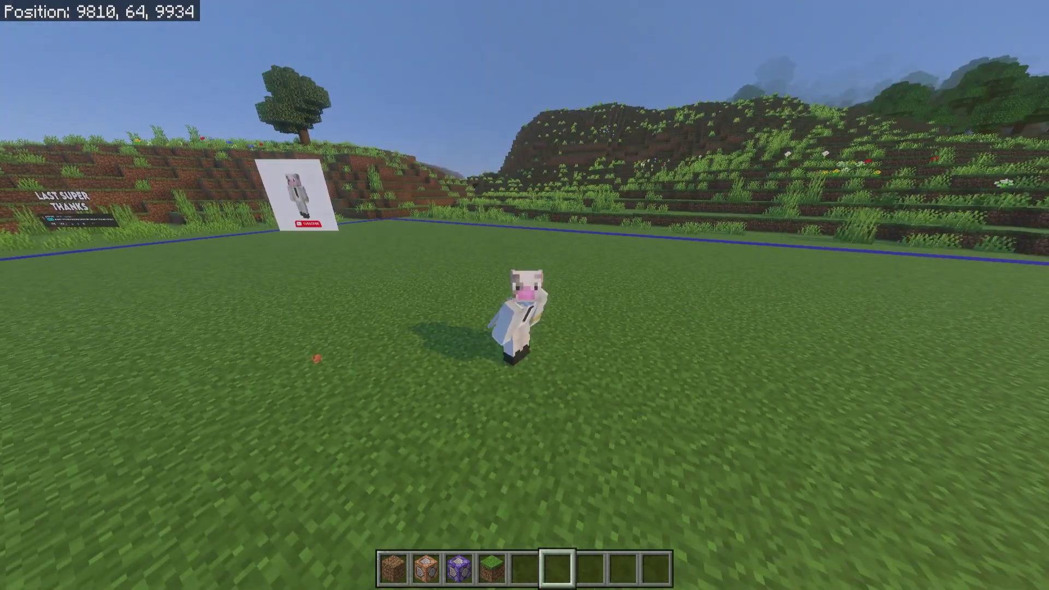